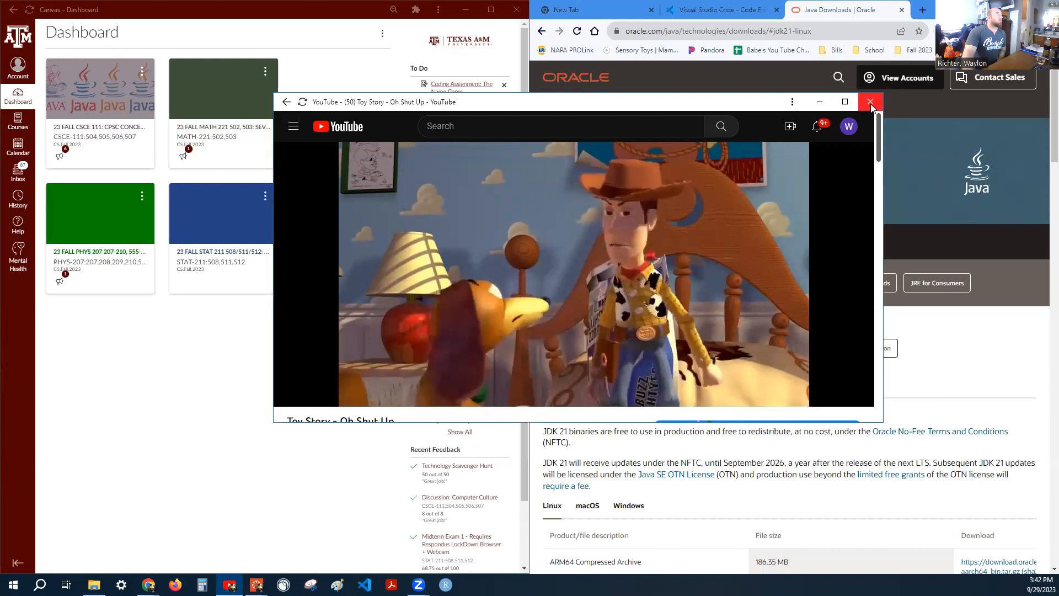
Close the YouTube window and open the Week 1: Overview and To Do List page from the CSCE 111 course modules
{"action": "left_click", "coordinate": [870, 103]}
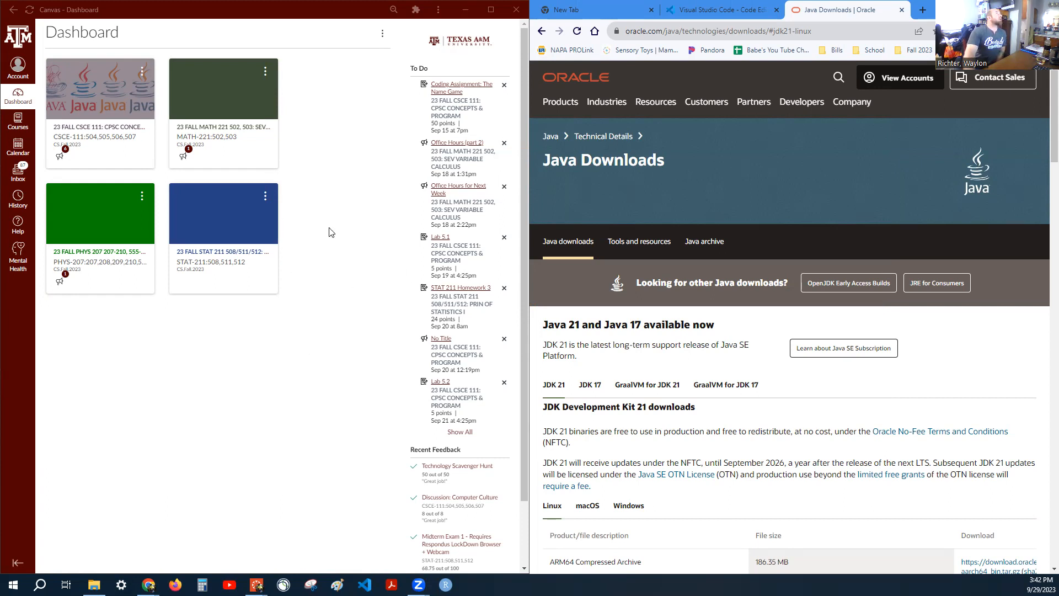
{"action": "left_click", "coordinate": [82, 131]}
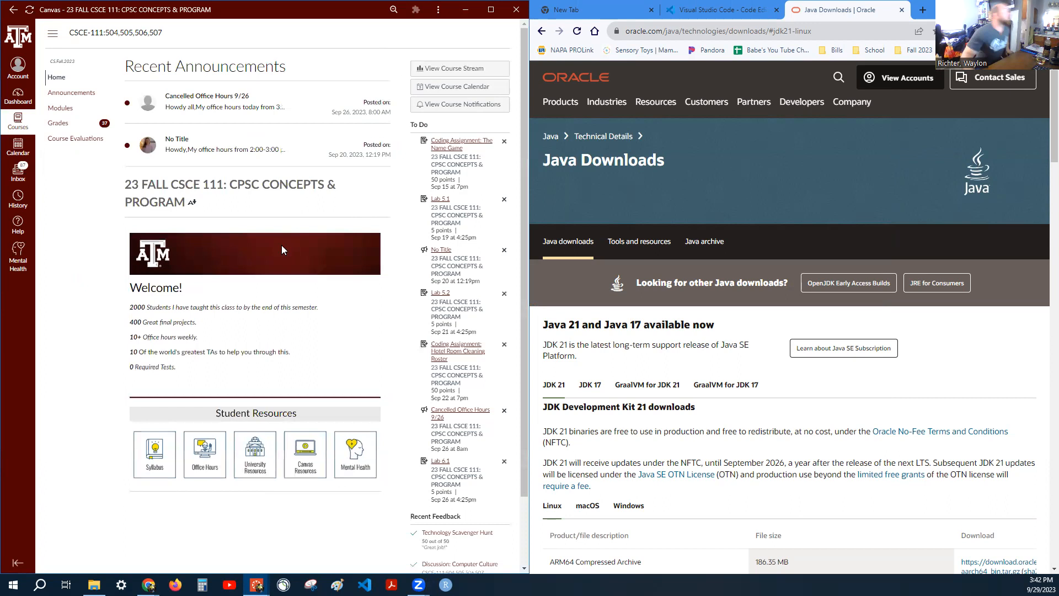
{"action": "left_click", "coordinate": [61, 108]}
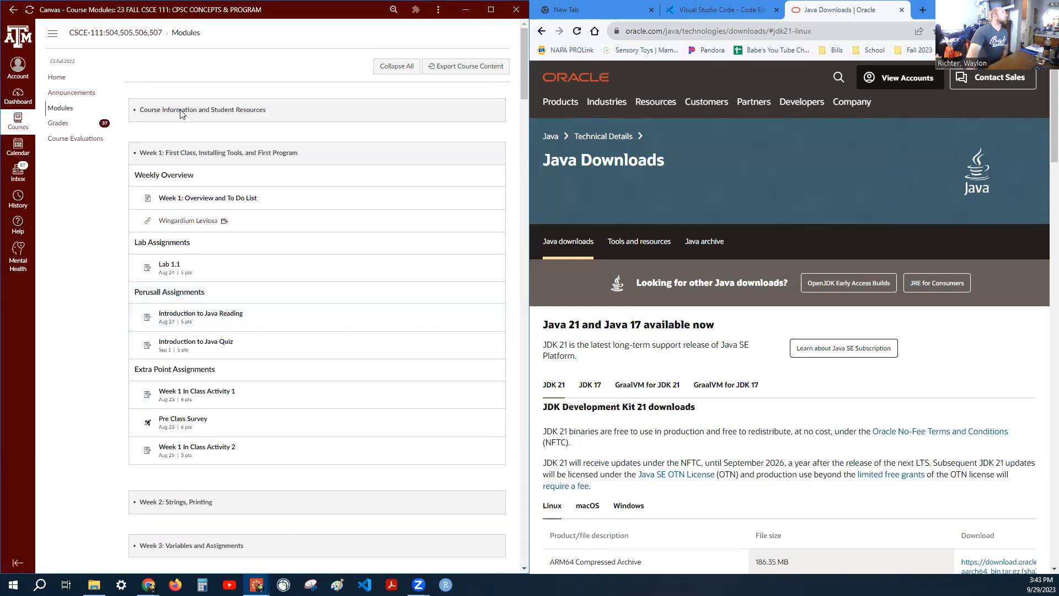
{"action": "scroll", "coordinate": [178, 113], "scroll_direction": "down", "scroll_amount": 2}
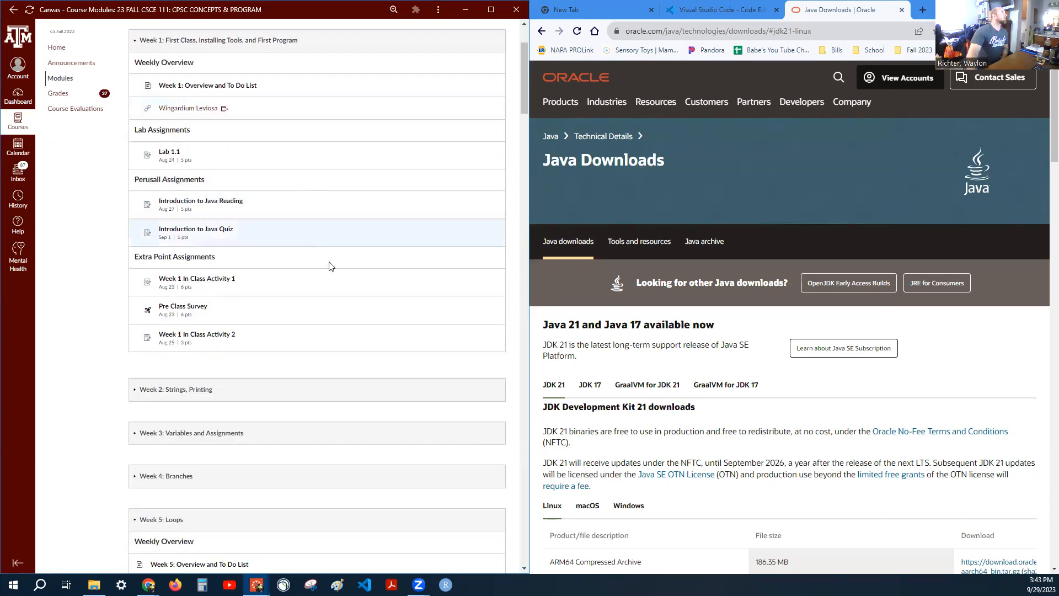
{"action": "scroll", "coordinate": [339, 269], "scroll_direction": "up", "scroll_amount": 2}
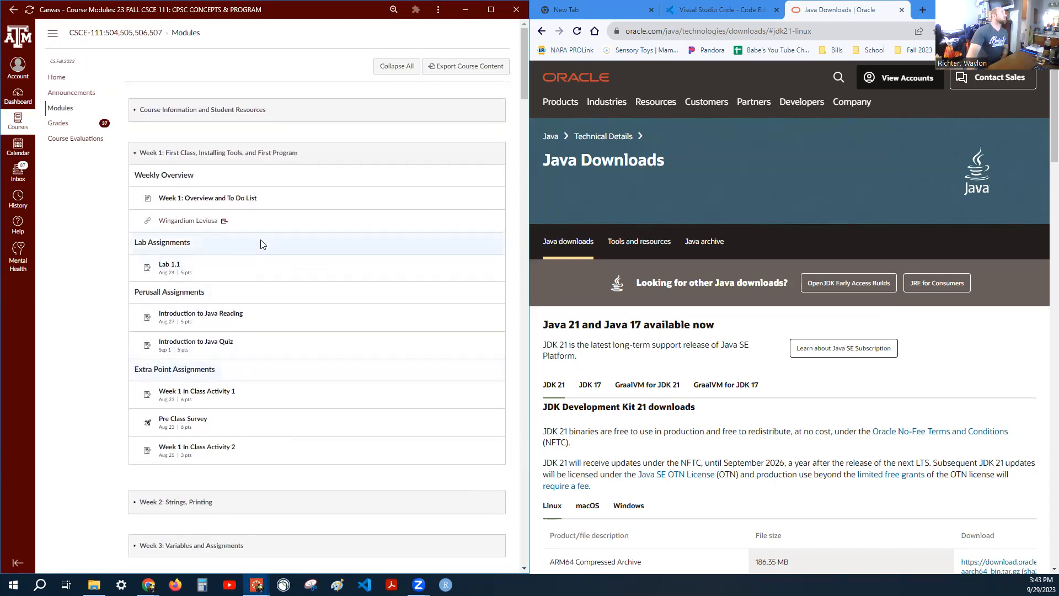
{"action": "left_click", "coordinate": [202, 200]}
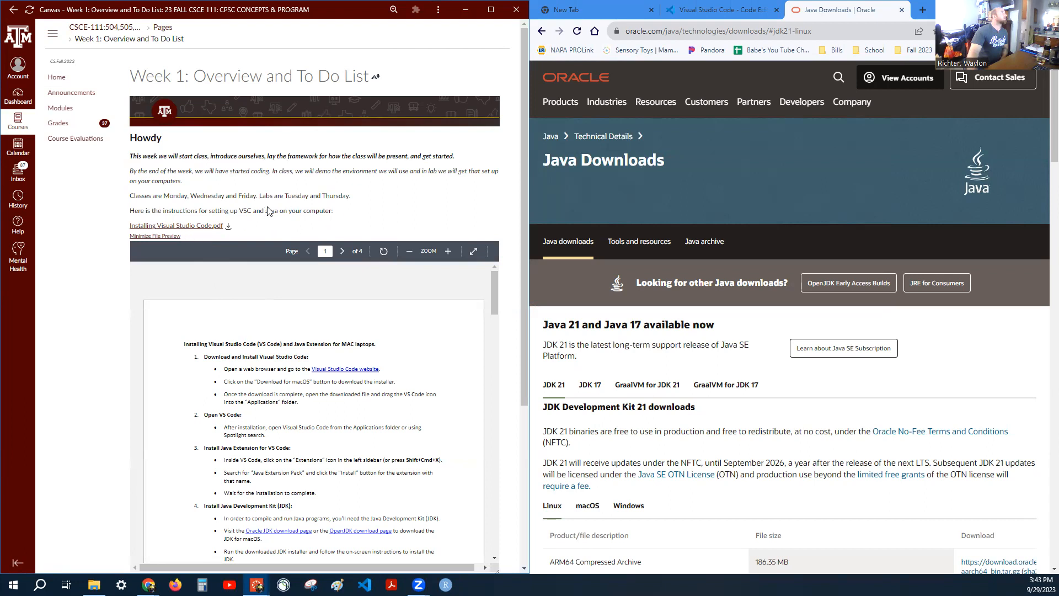
Examine the Mac and Windows laptop sections of the embedded Installing Visual Studio Code PDF
{"action": "scroll", "coordinate": [433, 326], "scroll_direction": "down", "scroll_amount": 1}
{"action": "scroll", "coordinate": [518, 331], "scroll_direction": "down", "scroll_amount": 2}
{"action": "scroll", "coordinate": [324, 323], "scroll_direction": "up", "scroll_amount": 1}
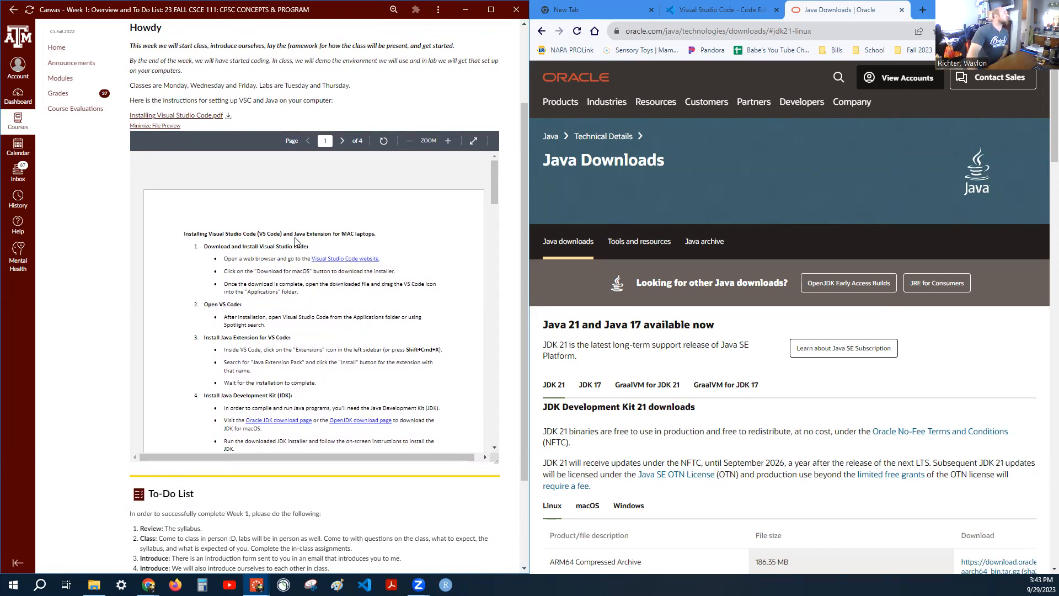
{"action": "left_click_drag", "start_coordinate": [290, 234], "coordinate": [377, 233]}
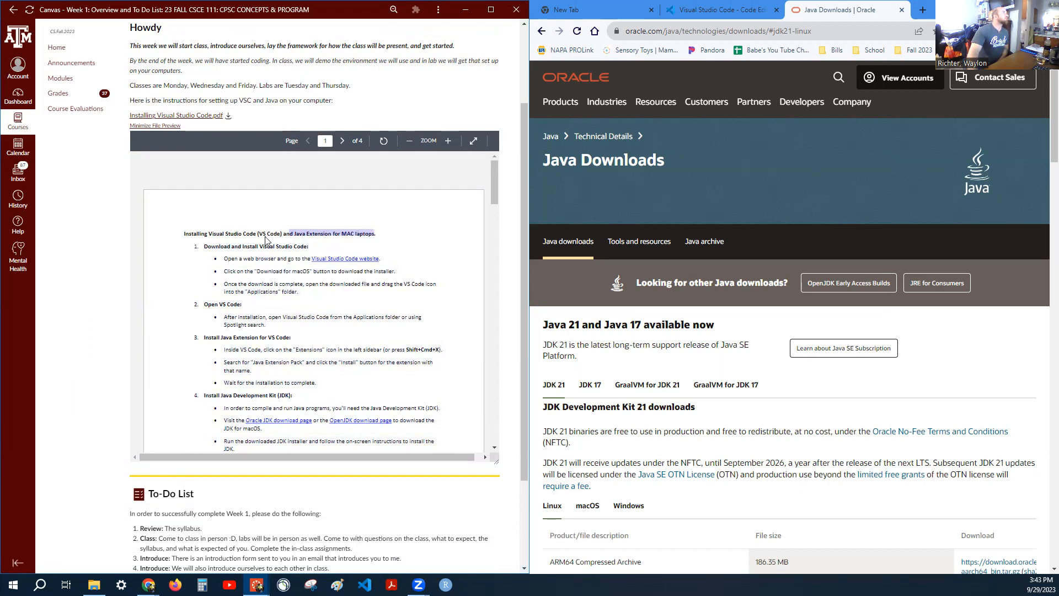
{"action": "scroll", "coordinate": [363, 341], "scroll_direction": "down", "scroll_amount": 8}
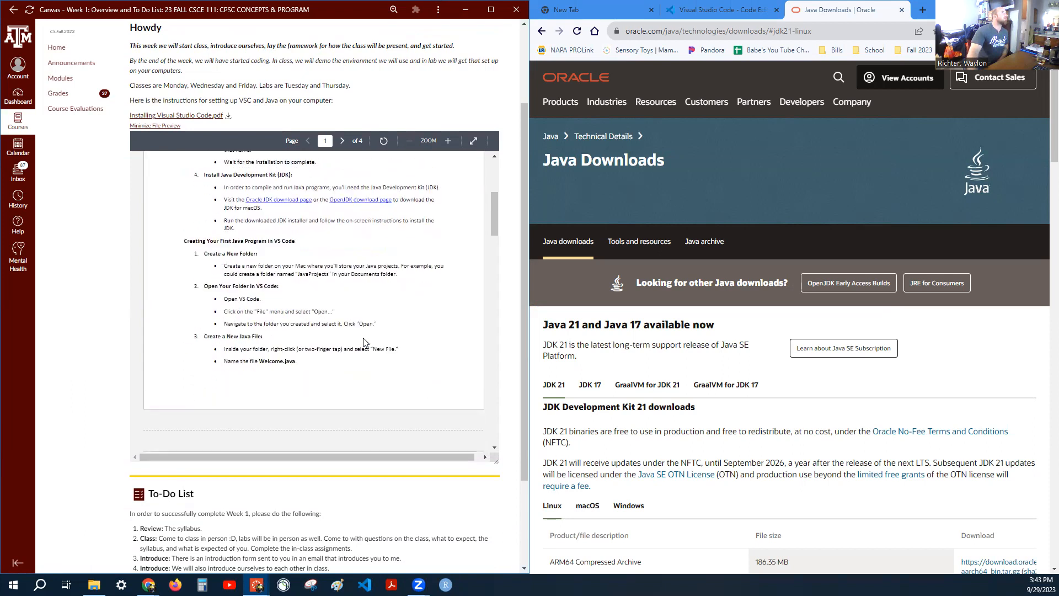
{"action": "scroll", "coordinate": [362, 342], "scroll_direction": "down", "scroll_amount": 10}
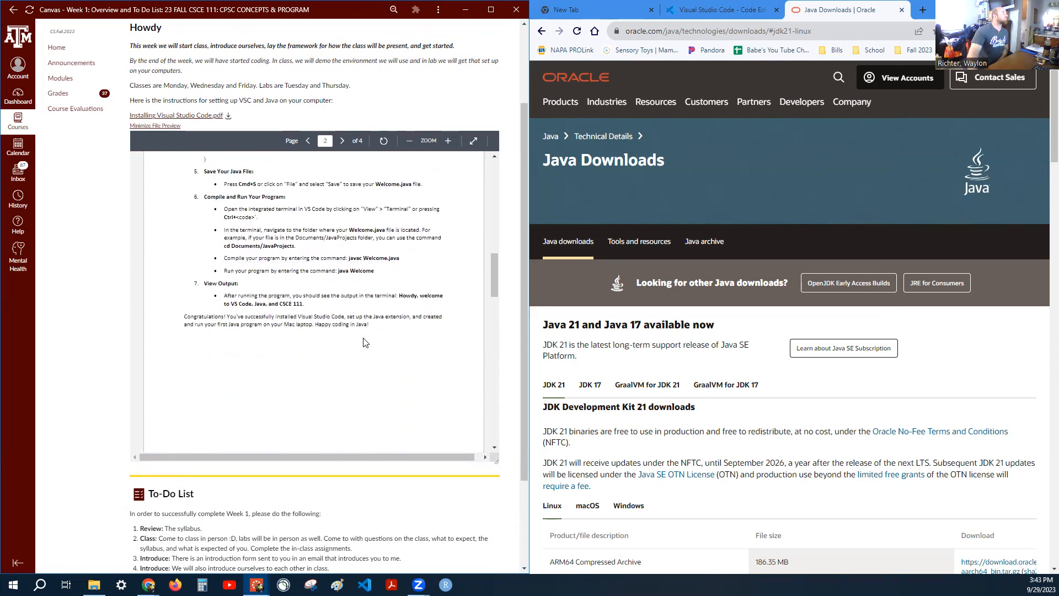
{"action": "left_click_drag", "start_coordinate": [303, 259], "coordinate": [361, 260]}
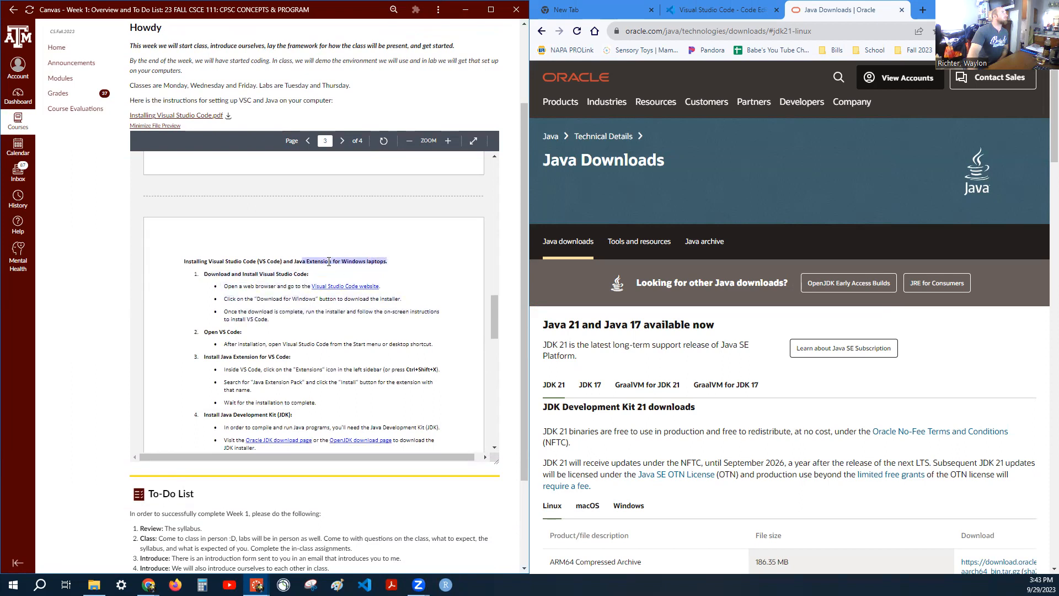
{"action": "scroll", "coordinate": [387, 335], "scroll_direction": "down", "scroll_amount": 1}
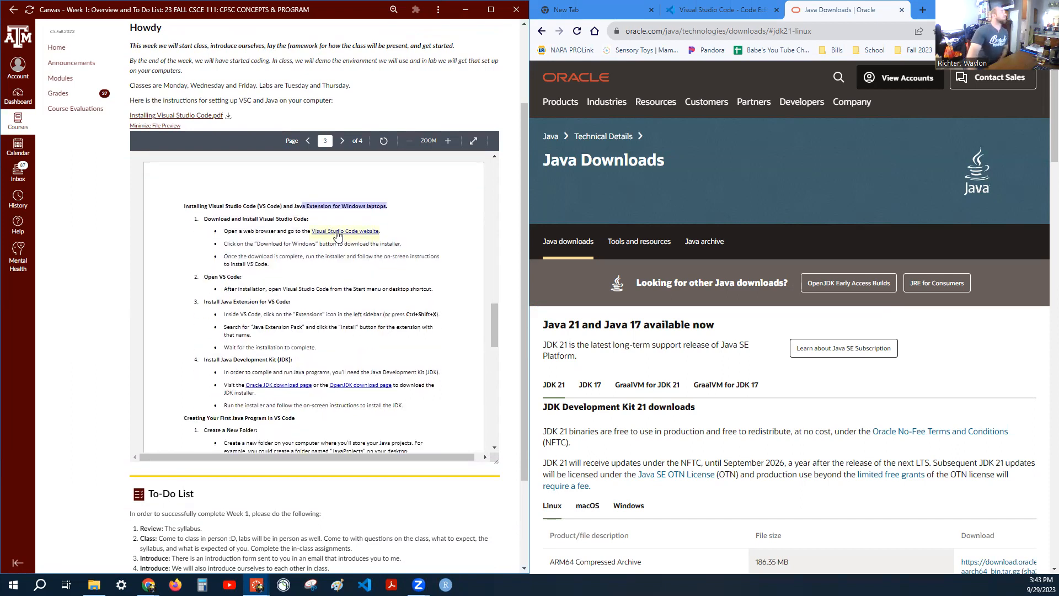
Request the stable Windows x64 User Installer from the Visual Studio Code website and cancel saving the file
{"action": "left_click", "coordinate": [717, 9]}
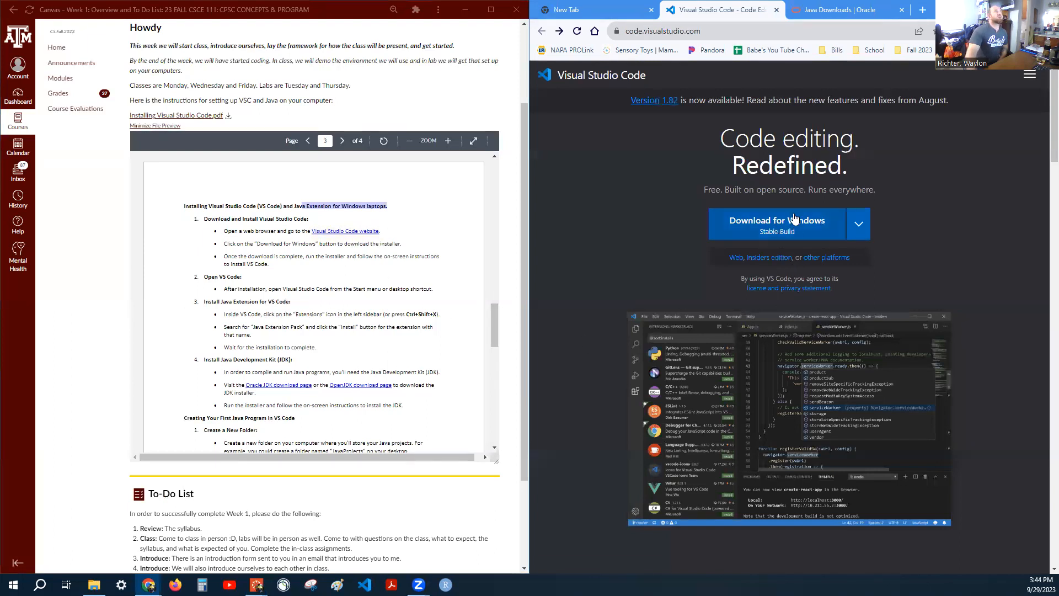
{"action": "left_click", "coordinate": [860, 226]}
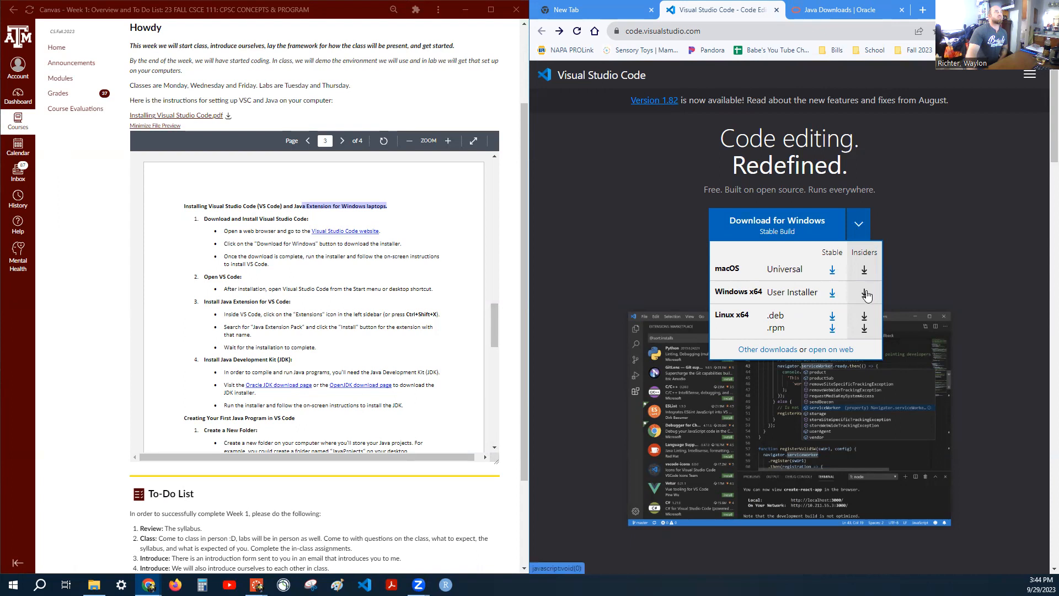
{"action": "left_click", "coordinate": [832, 294]}
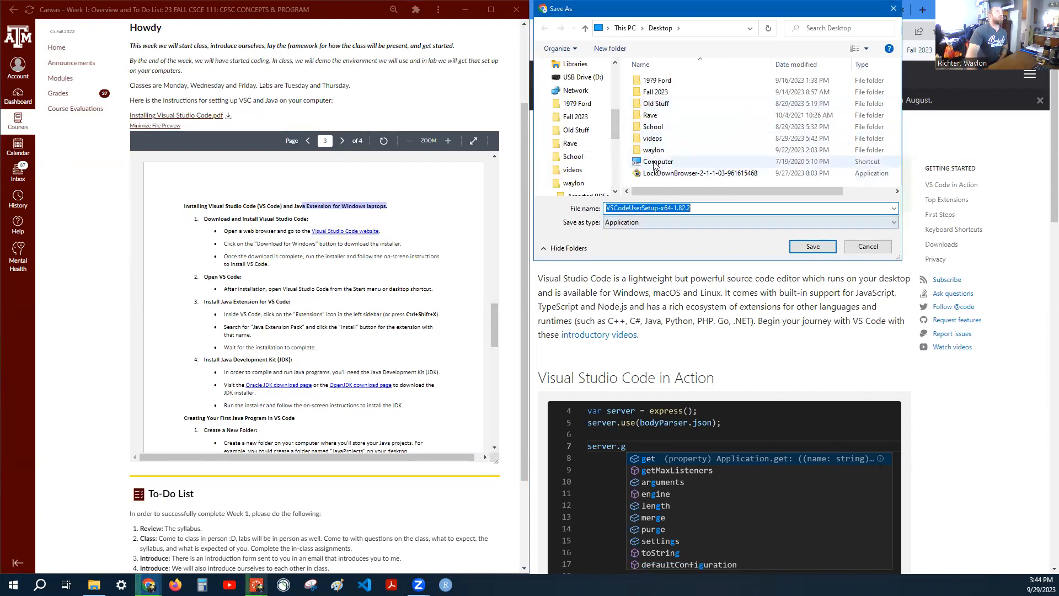
{"action": "left_click", "coordinate": [861, 250]}
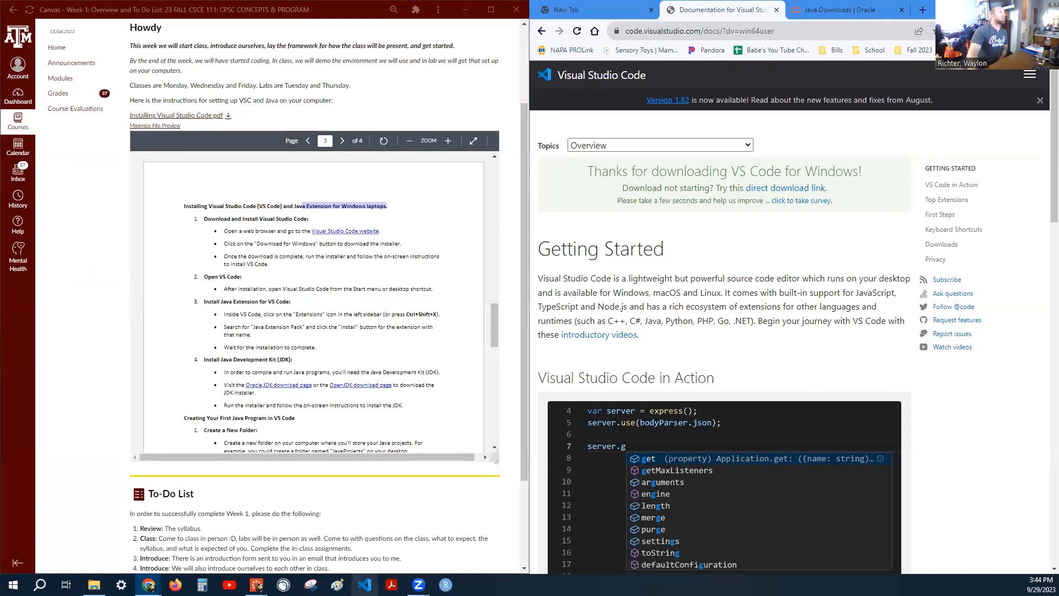
Switch to Visual Studio Code and search the extensions marketplace for "java extension pack"
{"action": "left_click", "coordinate": [364, 584]}
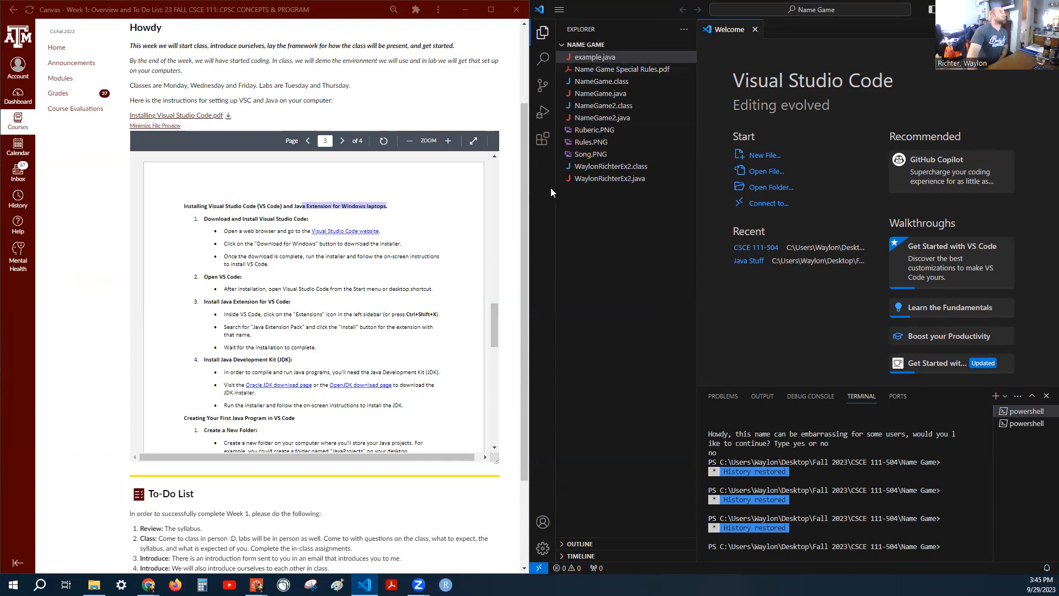
{"action": "left_click", "coordinate": [543, 142]}
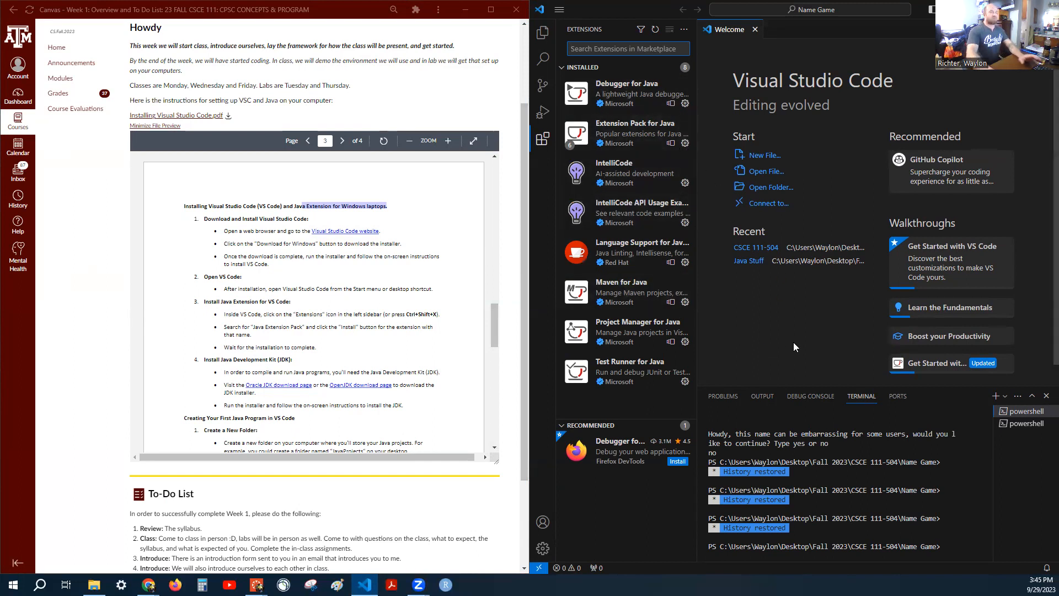
{"action": "type", "text": "java "}
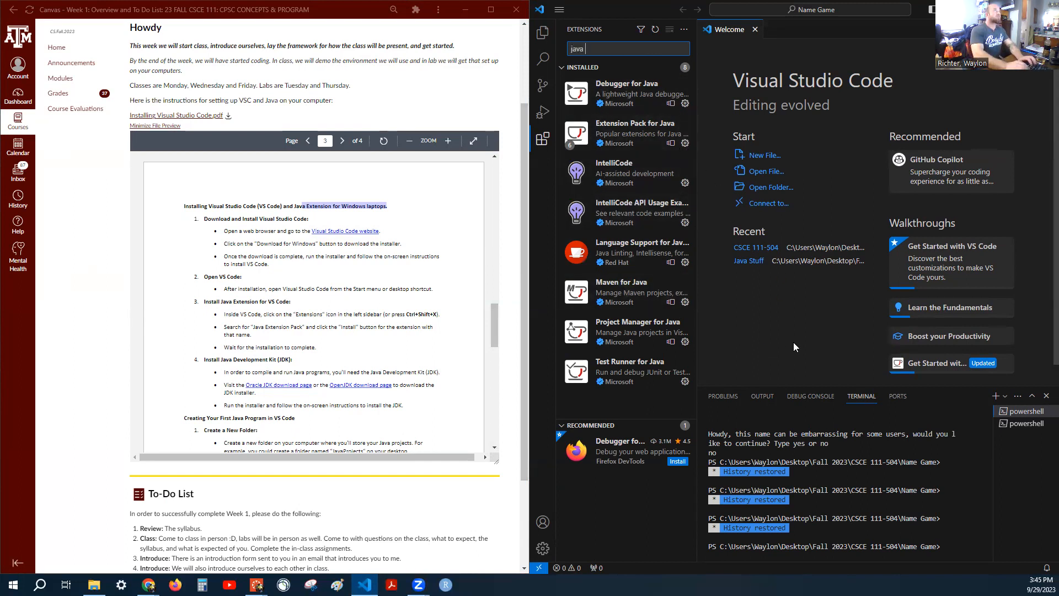
{"action": "type", "text": "extens"}
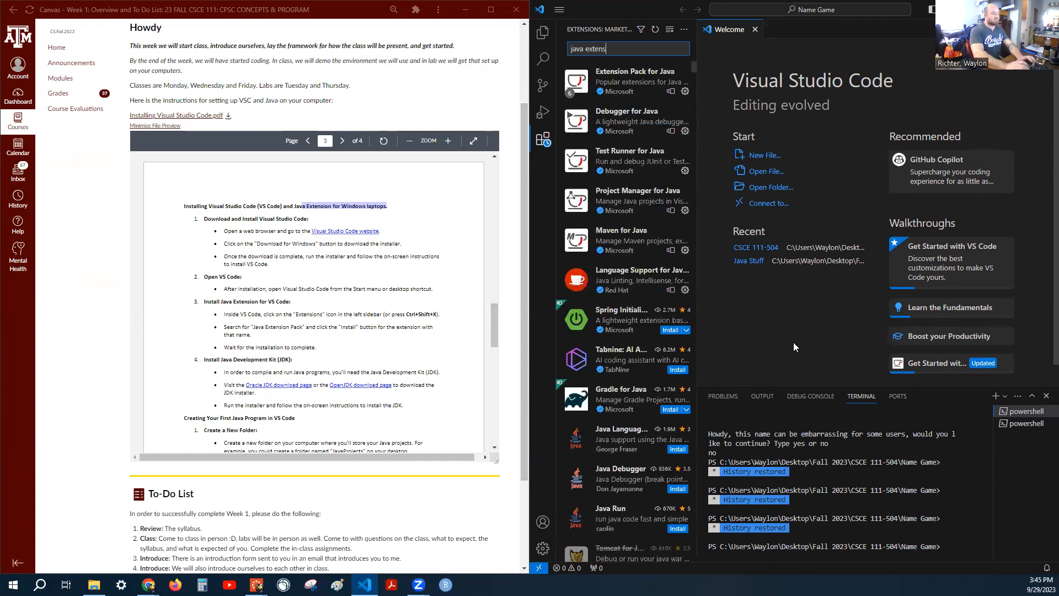
{"action": "type", "text": "ion pack"}
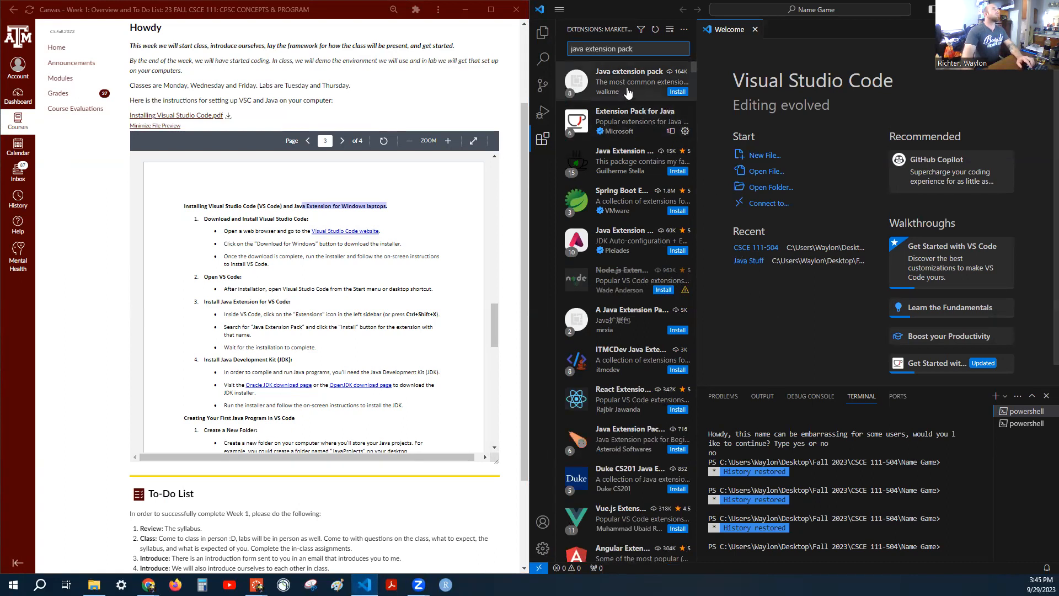
Open the details of Microsoft's Extension Pack for Java, close the terminal and read through the description
{"action": "mouse_move", "coordinate": [615, 94]}
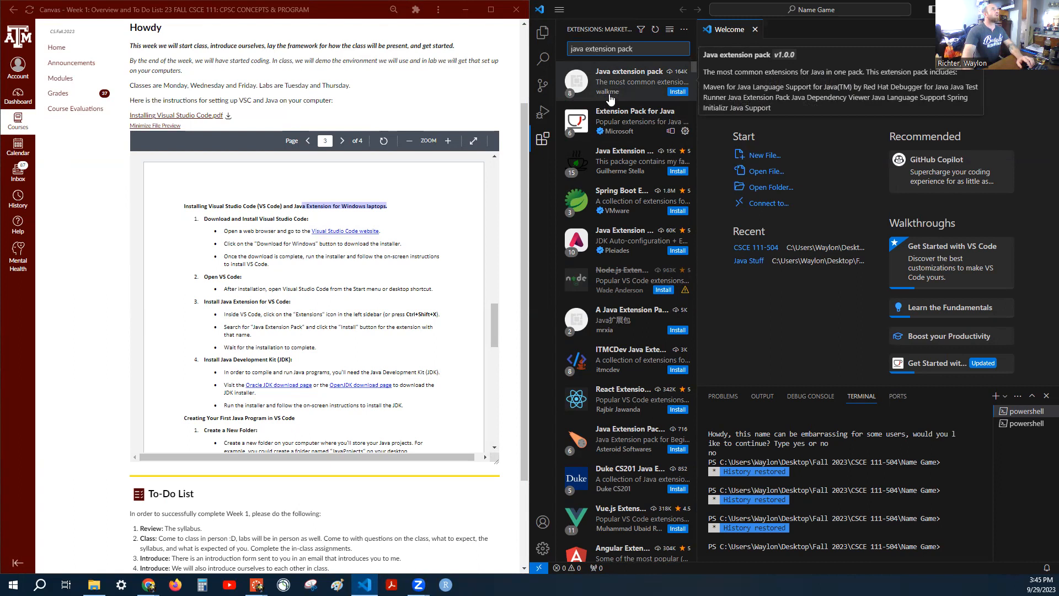
{"action": "mouse_move", "coordinate": [627, 134]}
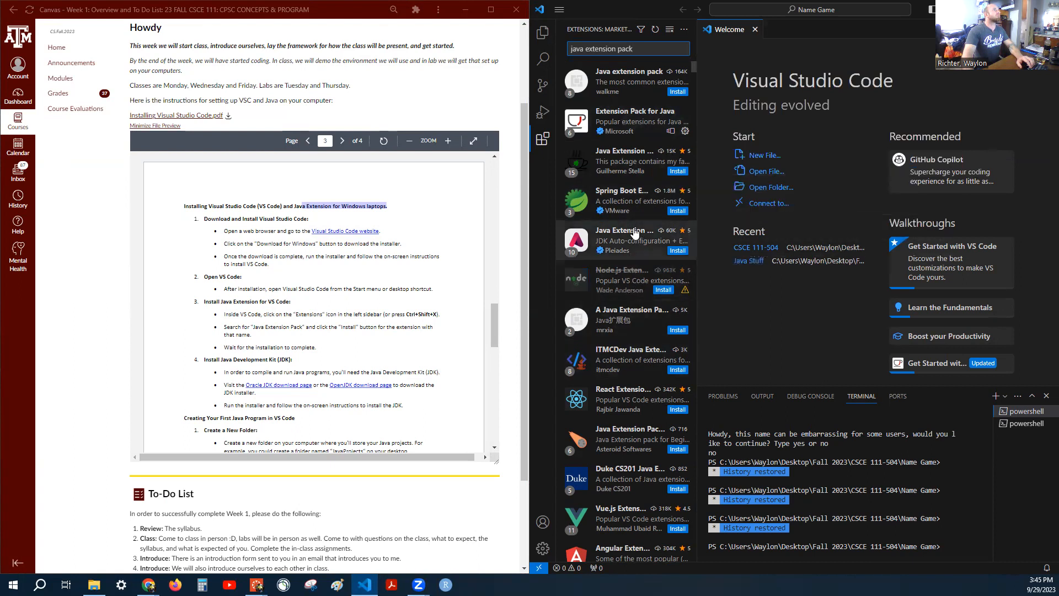
{"action": "left_click", "coordinate": [621, 122]}
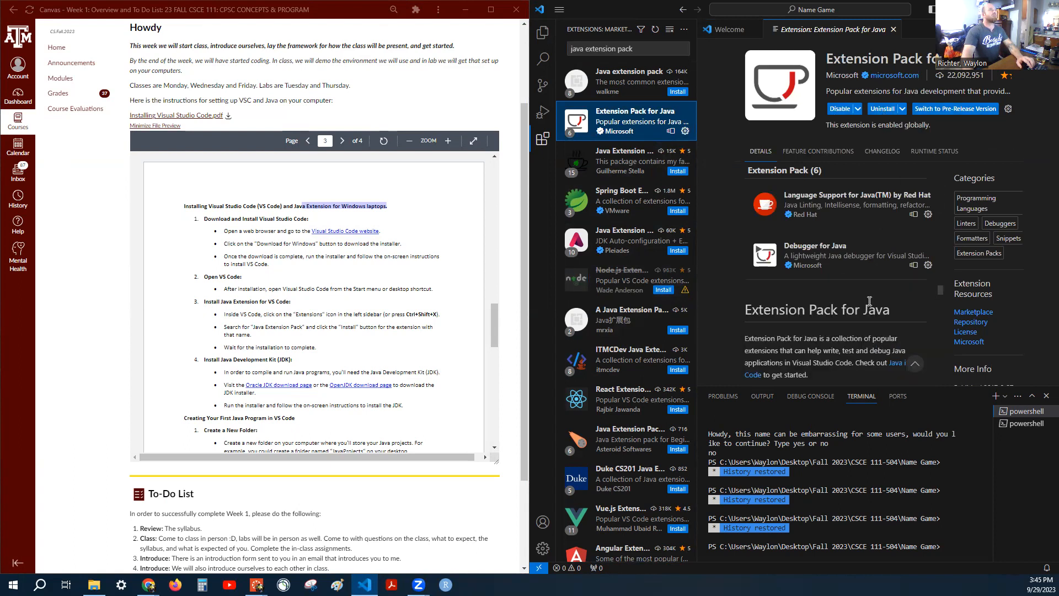
{"action": "left_click", "coordinate": [1046, 396]}
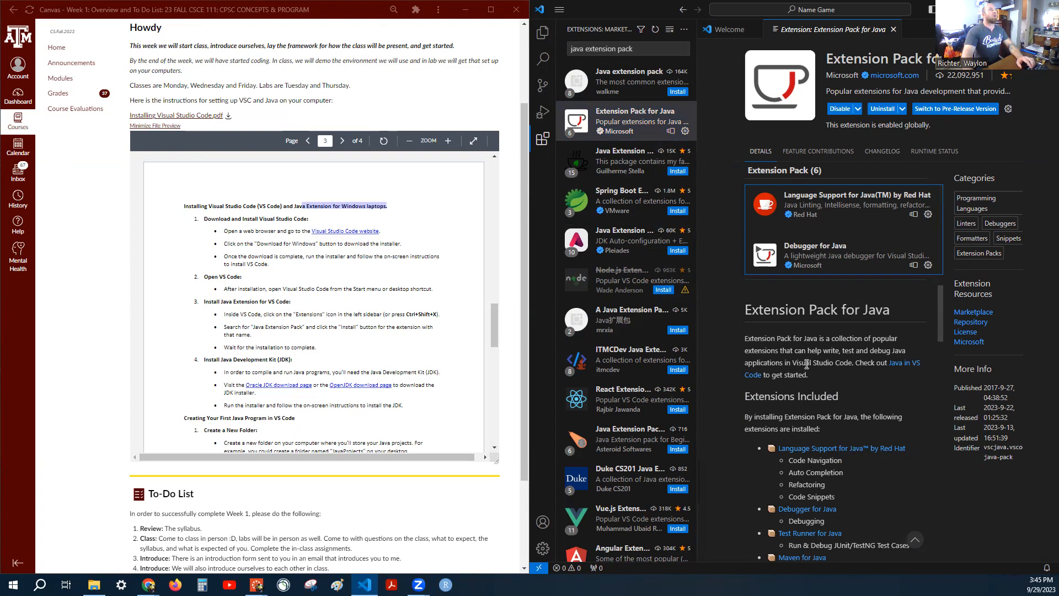
{"action": "scroll", "coordinate": [813, 386], "scroll_direction": "down", "scroll_amount": 5}
{"action": "scroll", "coordinate": [822, 422], "scroll_direction": "down", "scroll_amount": 4}
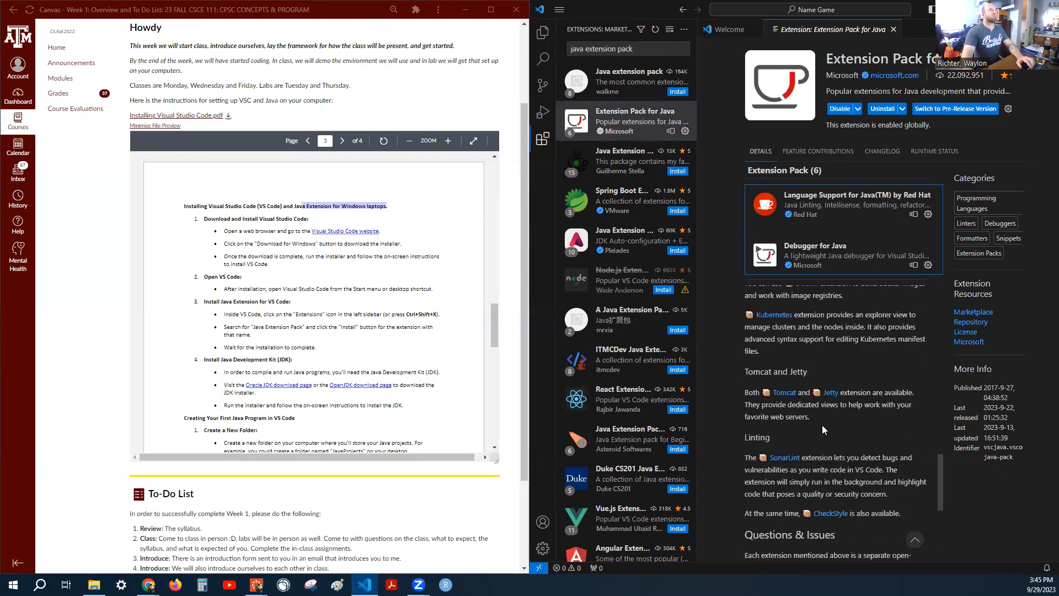
{"action": "scroll", "coordinate": [822, 428], "scroll_direction": "up", "scroll_amount": 10}
{"action": "scroll", "coordinate": [822, 429], "scroll_direction": "up", "scroll_amount": 5}
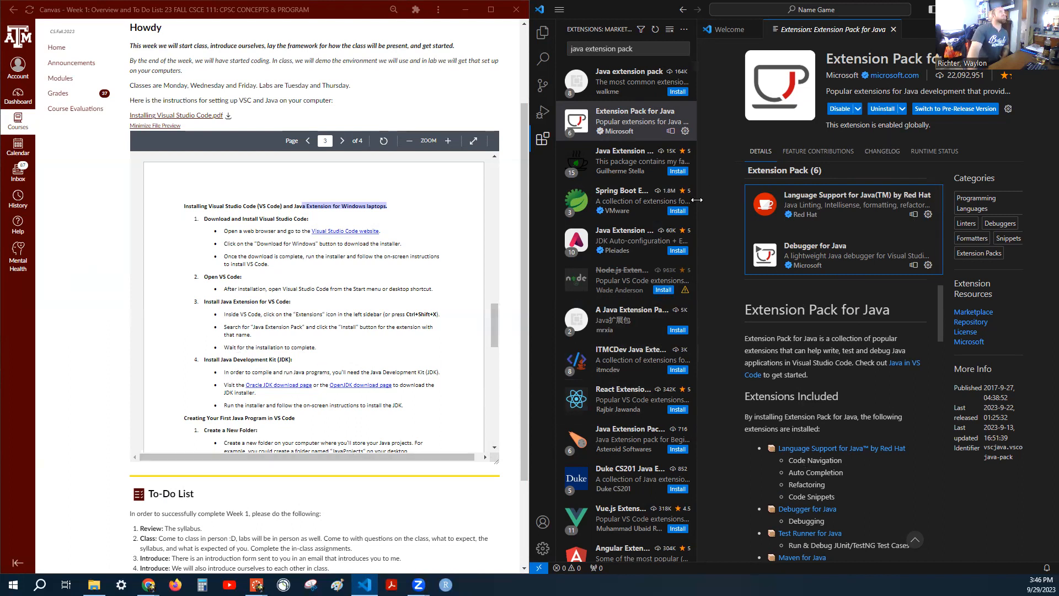
Switch back to Chrome and show the JDK downloads section of Oracle's Java Downloads page
{"action": "left_click", "coordinate": [994, 9]}
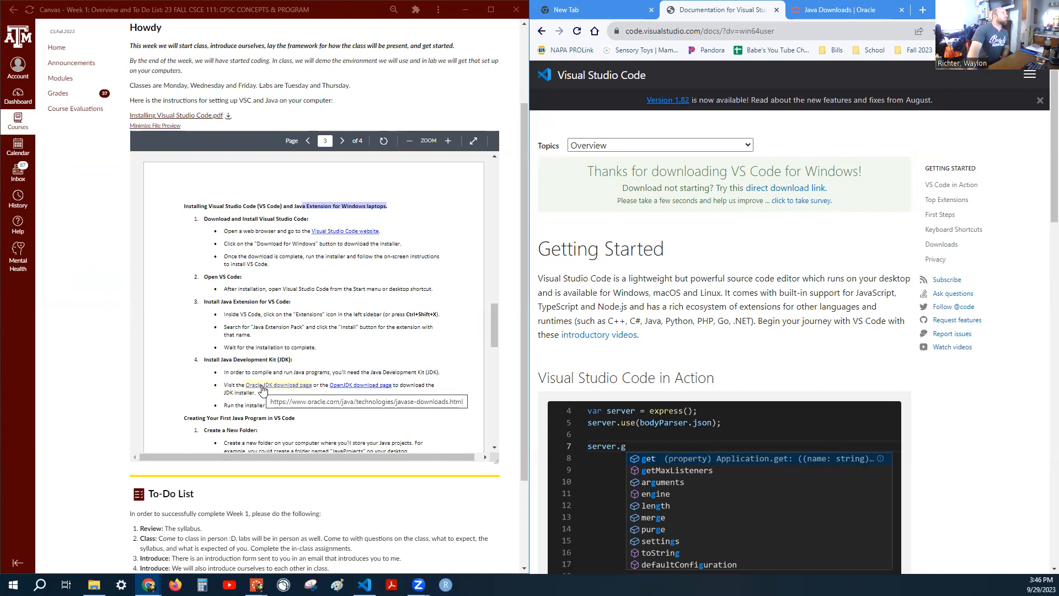
{"action": "left_click", "coordinate": [822, 11]}
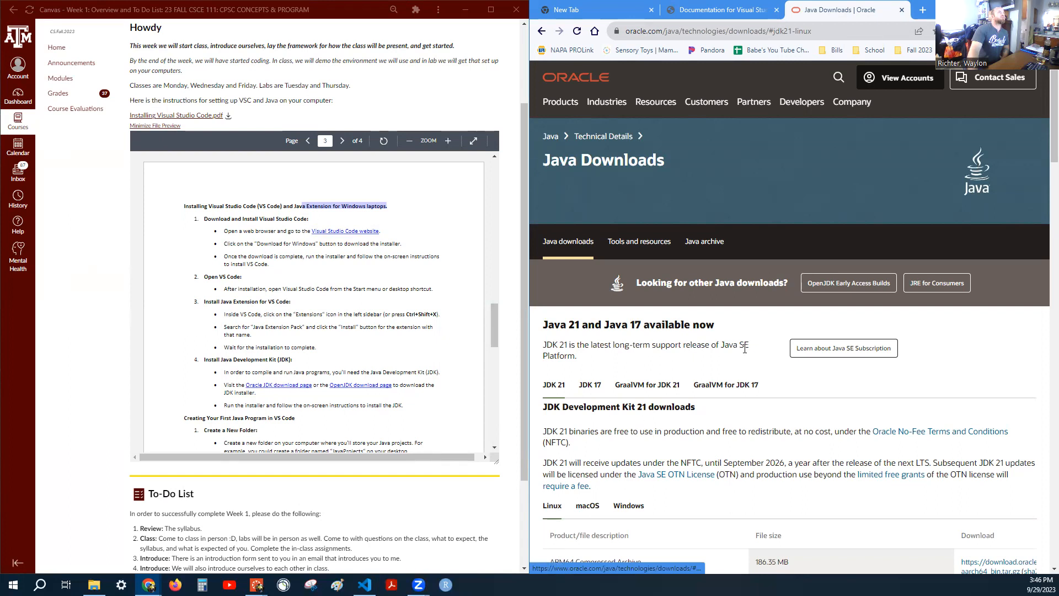
{"action": "scroll", "coordinate": [744, 347], "scroll_direction": "down", "scroll_amount": 2}
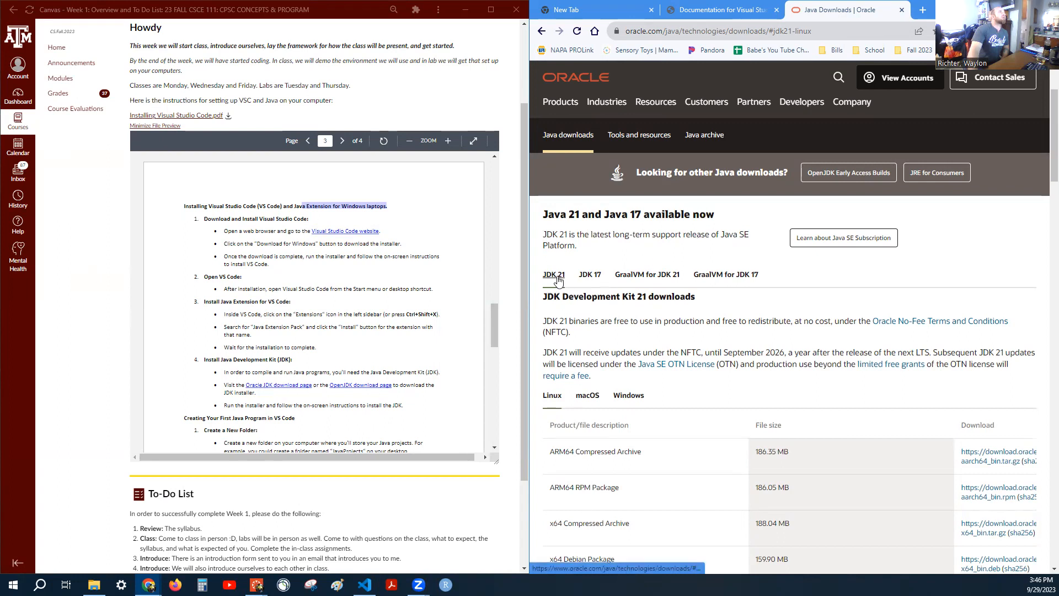
Compare the JDK 17 and GraalVM download options, return to JDK 21 and look over its Linux package list
{"action": "left_click", "coordinate": [590, 275]}
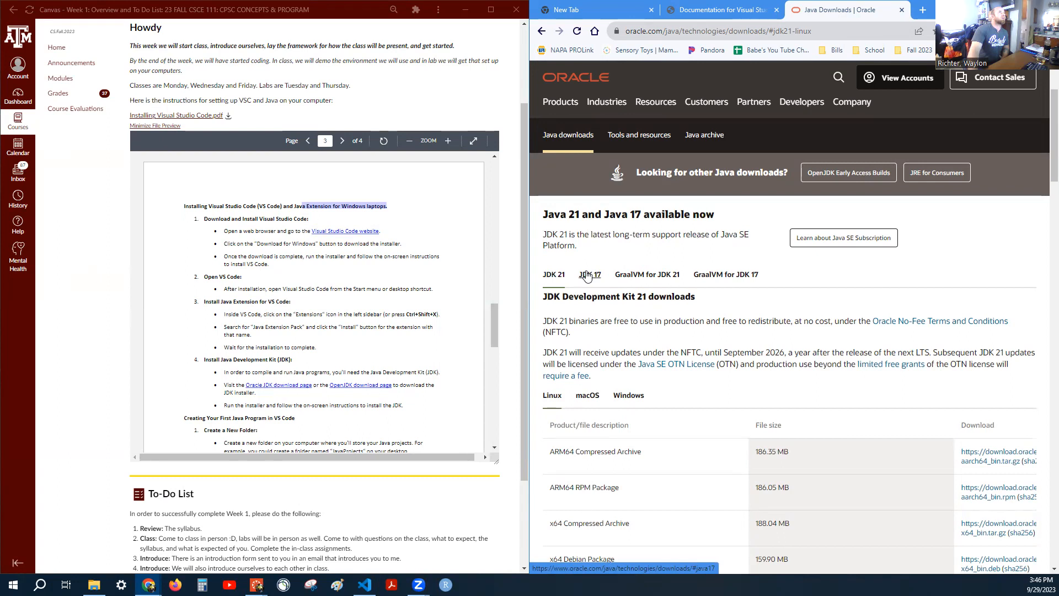
{"action": "left_click", "coordinate": [636, 276]}
{"action": "left_click", "coordinate": [716, 276]}
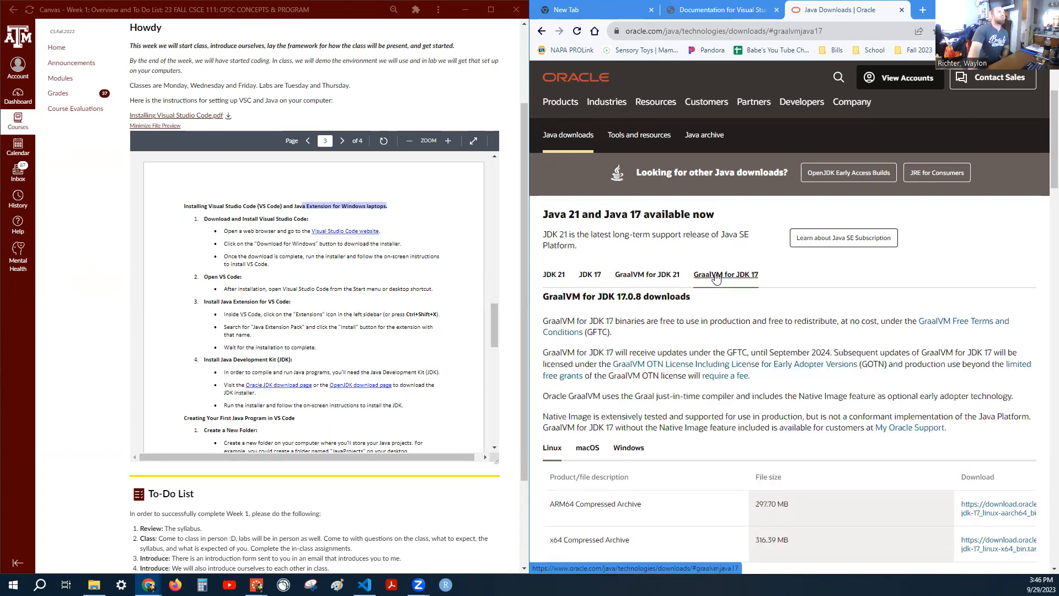
{"action": "left_click", "coordinate": [551, 279]}
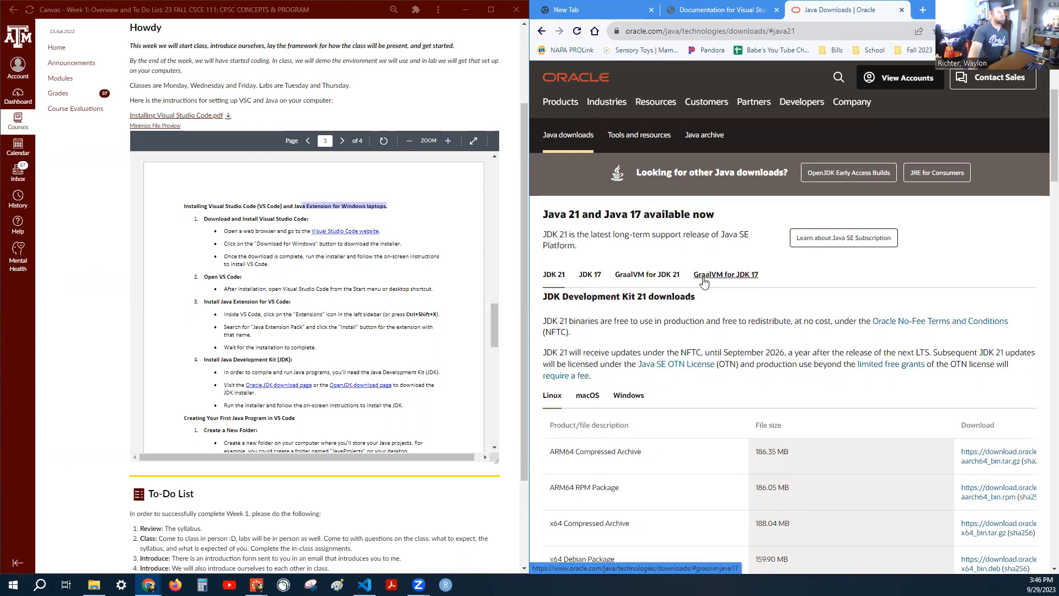
{"action": "scroll", "coordinate": [705, 284], "scroll_direction": "down", "scroll_amount": 3}
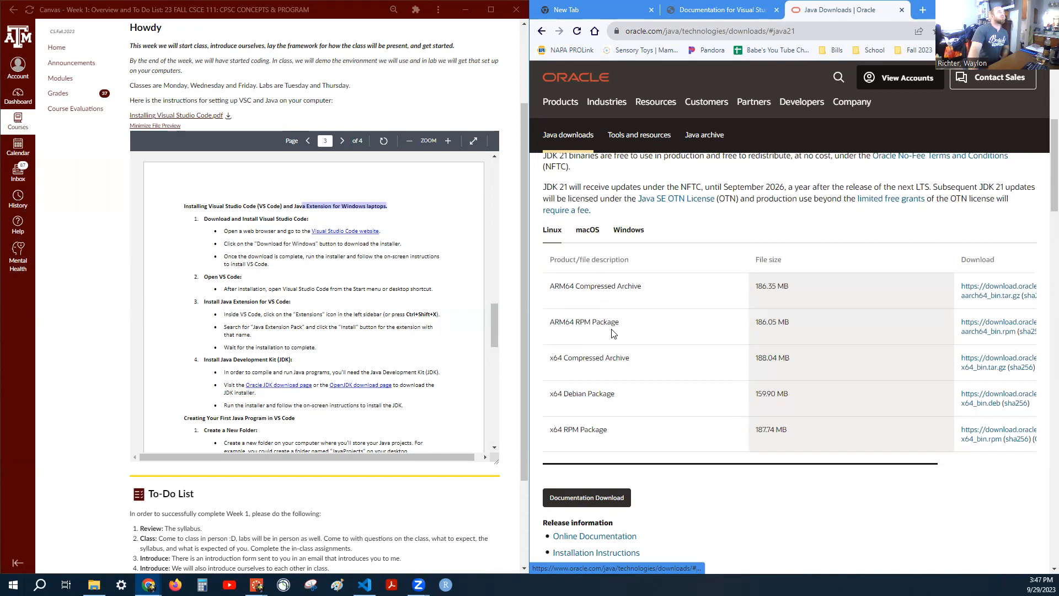
{"action": "scroll", "coordinate": [617, 315], "scroll_direction": "up", "scroll_amount": 3}
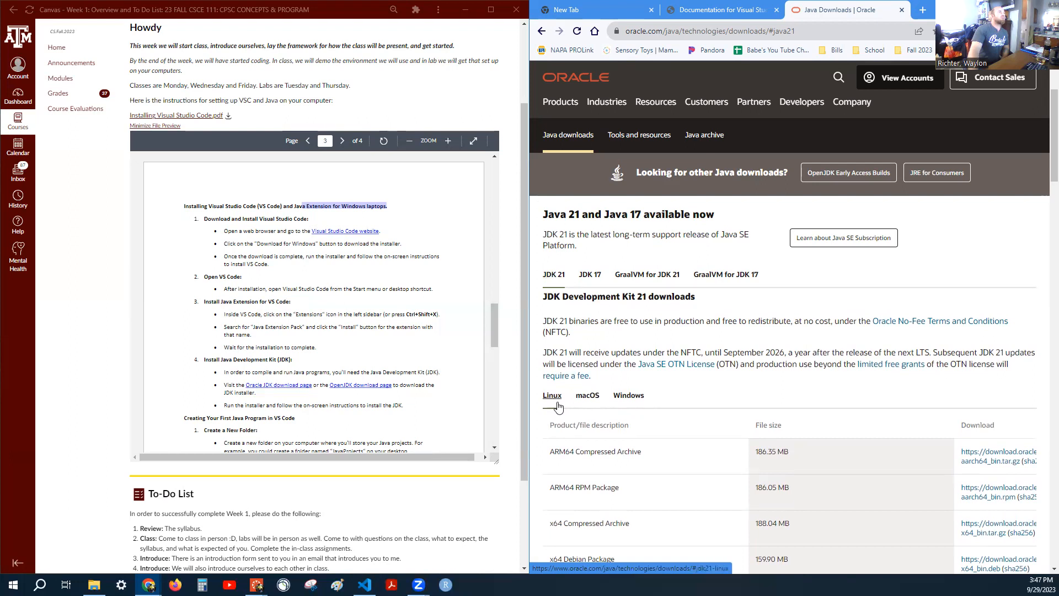
Look over the JDK 21 packages offered for Linux, macOS and Windows on Oracle's download page
{"action": "scroll", "coordinate": [782, 485], "scroll_direction": "down", "scroll_amount": 1}
{"action": "scroll", "coordinate": [781, 487], "scroll_direction": "down", "scroll_amount": 2}
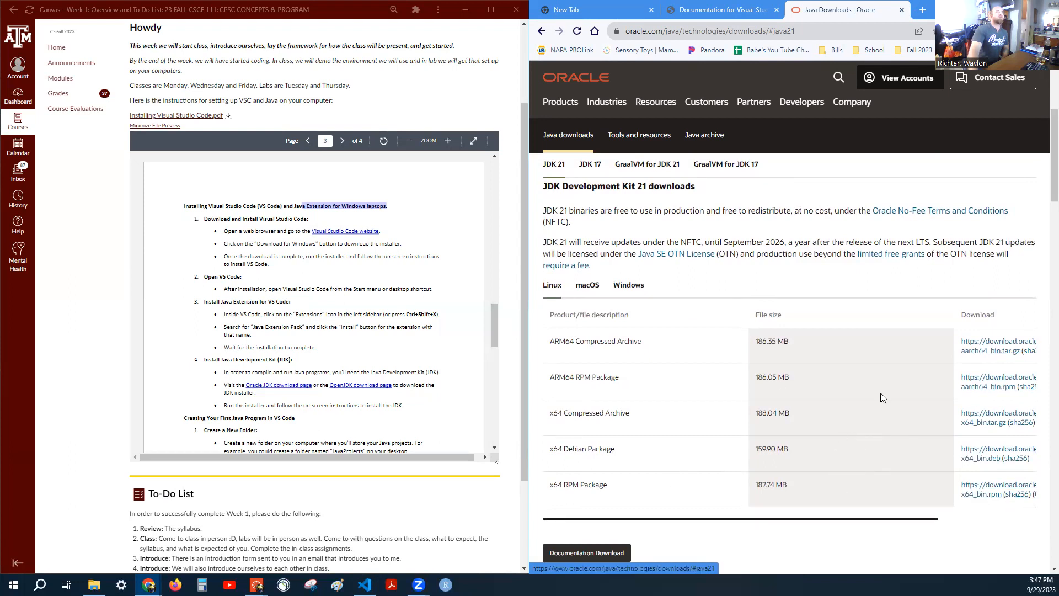
{"action": "left_click", "coordinate": [581, 290]}
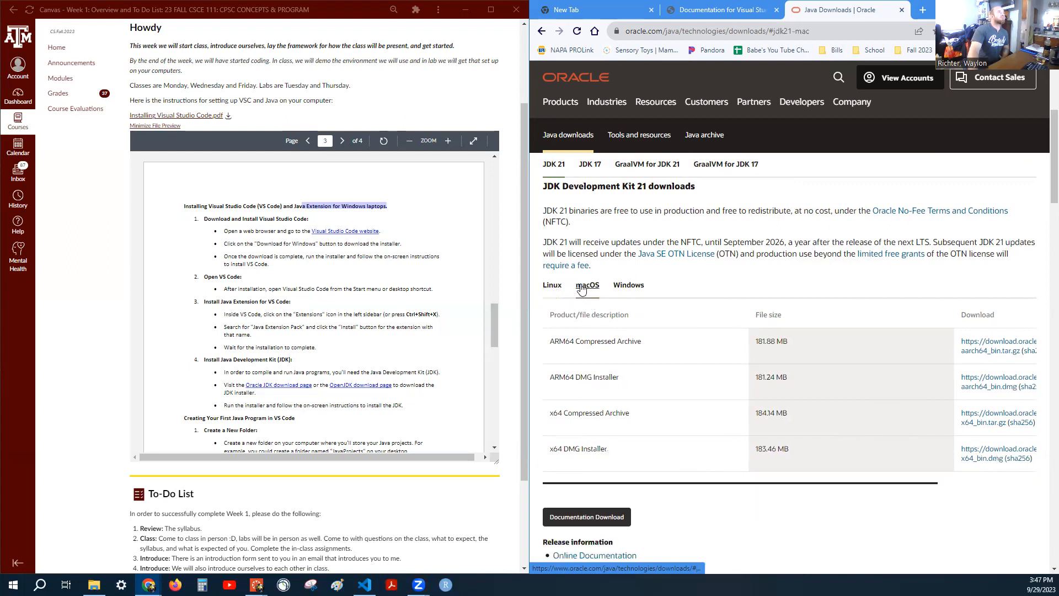
{"action": "left_click", "coordinate": [629, 286]}
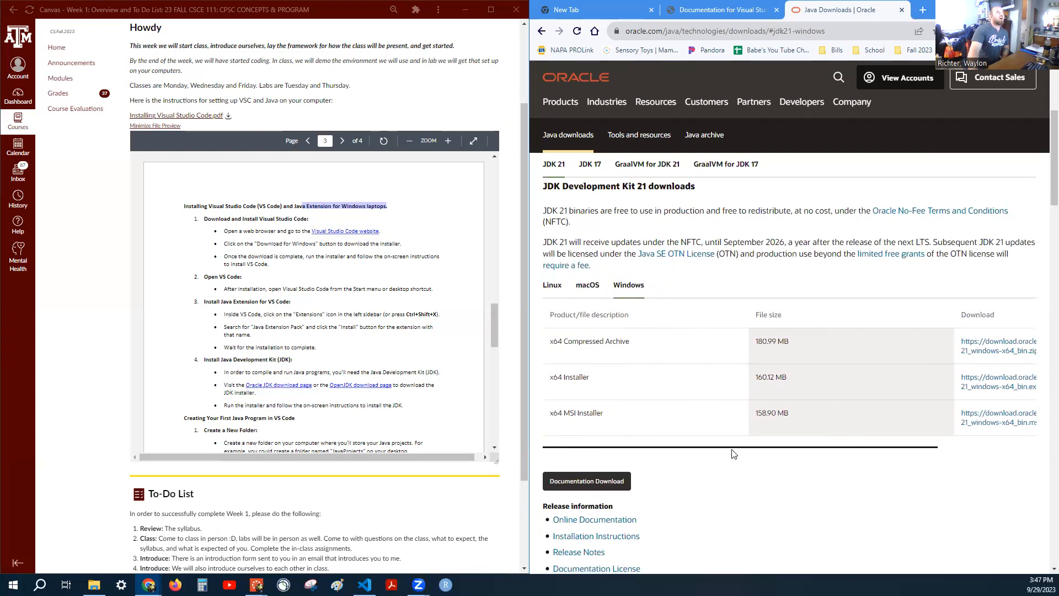
Show the Windows download links for JDK 21, start saving the x64 Installer and cancel the download
{"action": "left_click_drag", "start_coordinate": [681, 447], "coordinate": [788, 452]}
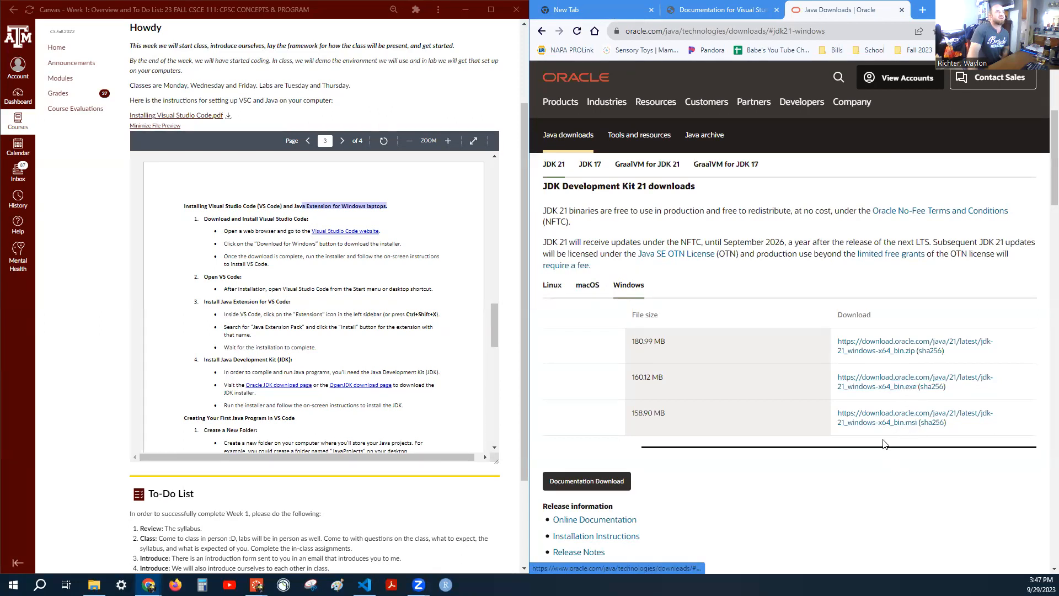
{"action": "mouse_move", "coordinate": [884, 444]}
{"action": "left_mouse_down"}
{"action": "mouse_move", "coordinate": [766, 455]}
{"action": "mouse_move", "coordinate": [876, 462]}
{"action": "left_mouse_up"}
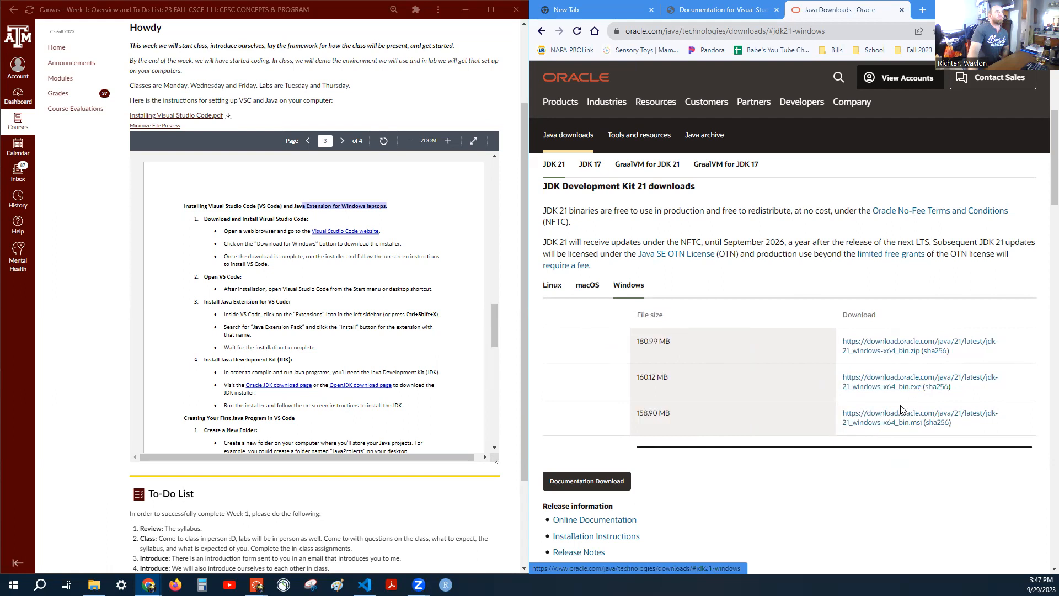
{"action": "left_click_drag", "start_coordinate": [830, 446], "coordinate": [627, 407]}
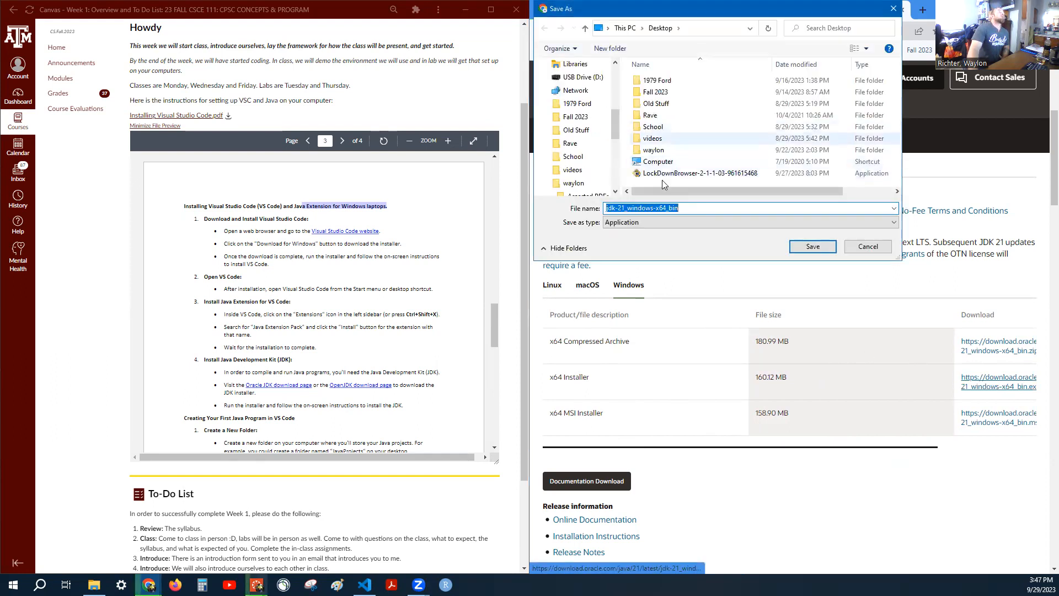
{"action": "left_click", "coordinate": [868, 248]}
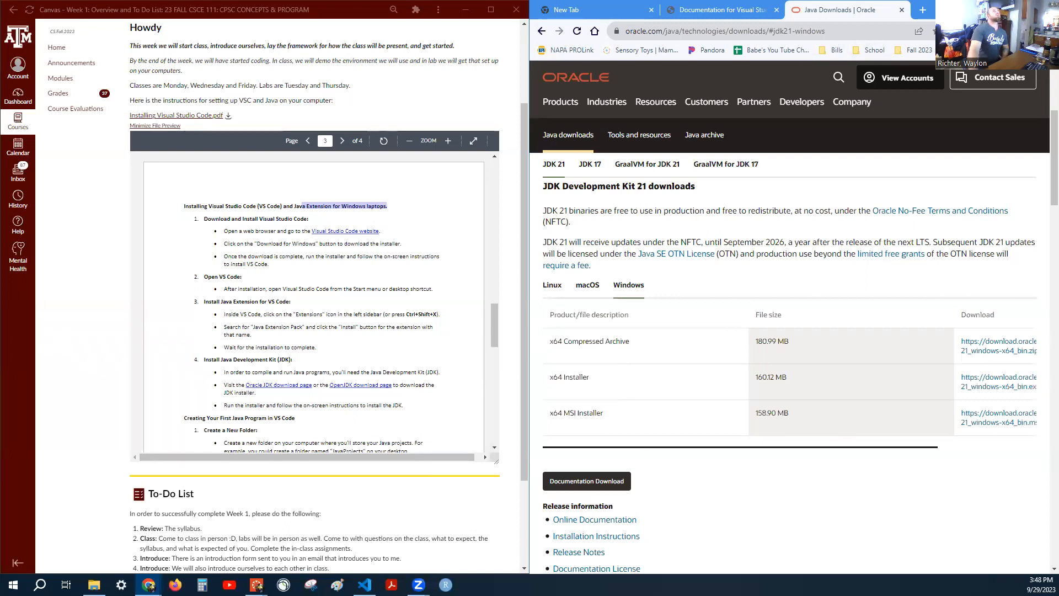
Minimize the Oracle browser window, switch to Visual Studio Code, close it and start it again
{"action": "left_click", "coordinate": [995, 10]}
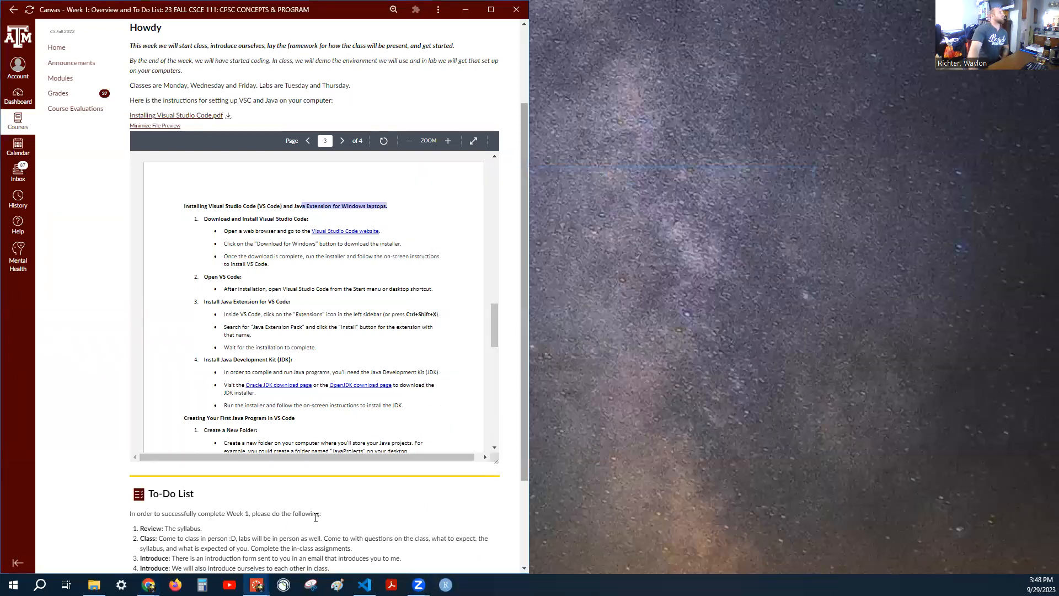
{"action": "left_click", "coordinate": [364, 584]}
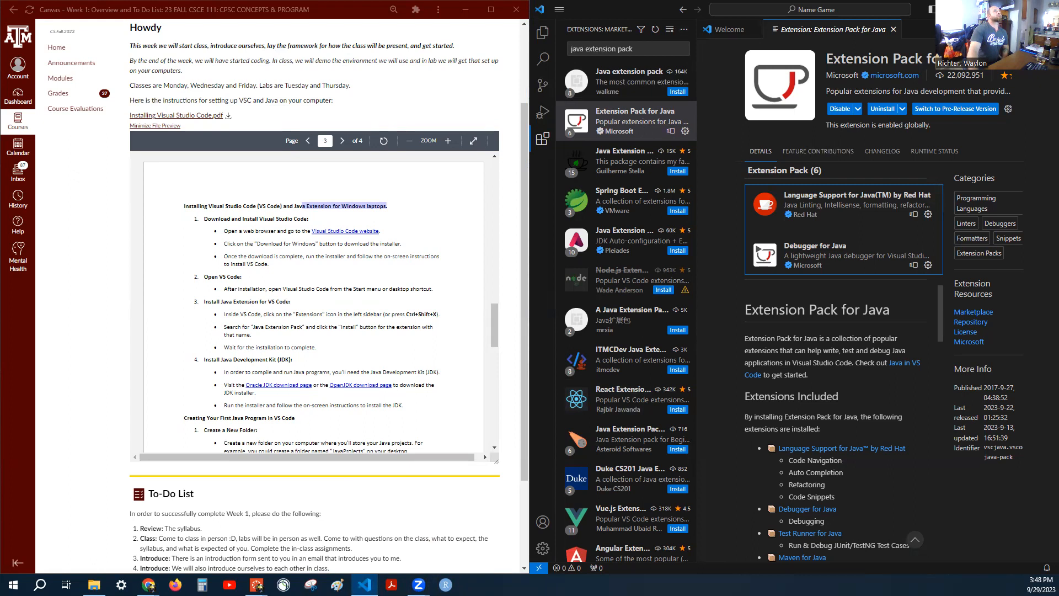
{"action": "left_click", "coordinate": [684, 30]}
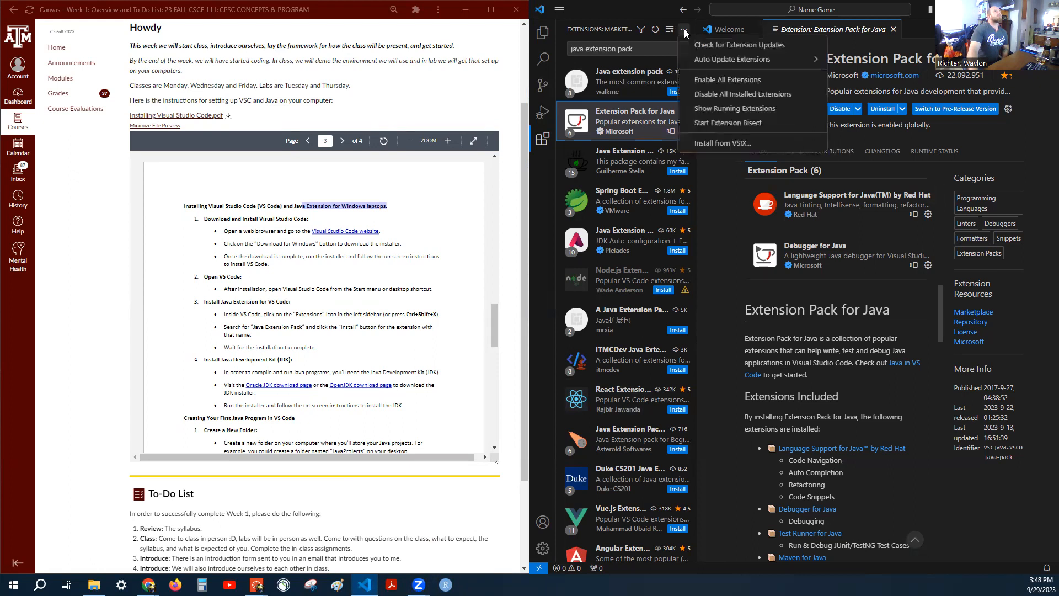
{"action": "left_click", "coordinate": [684, 33]}
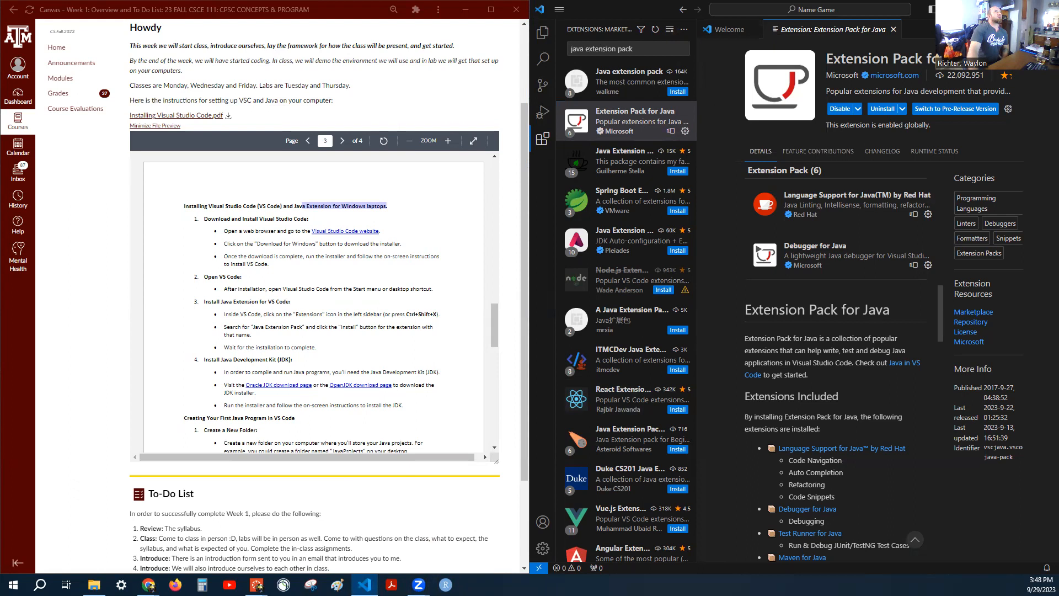
{"action": "left_click", "coordinate": [1045, 10]}
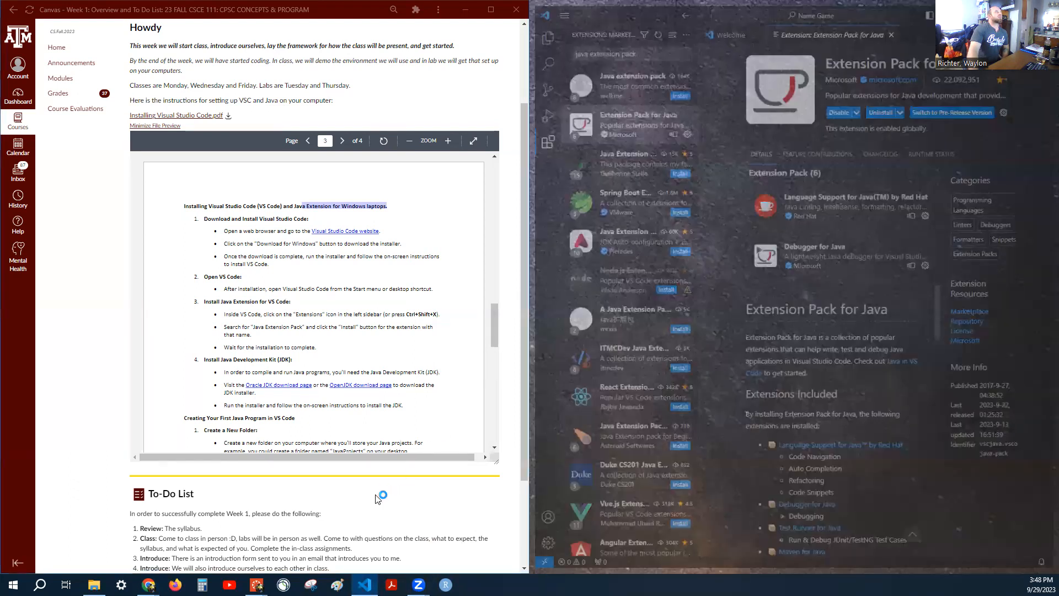
{"action": "left_click", "coordinate": [364, 584]}
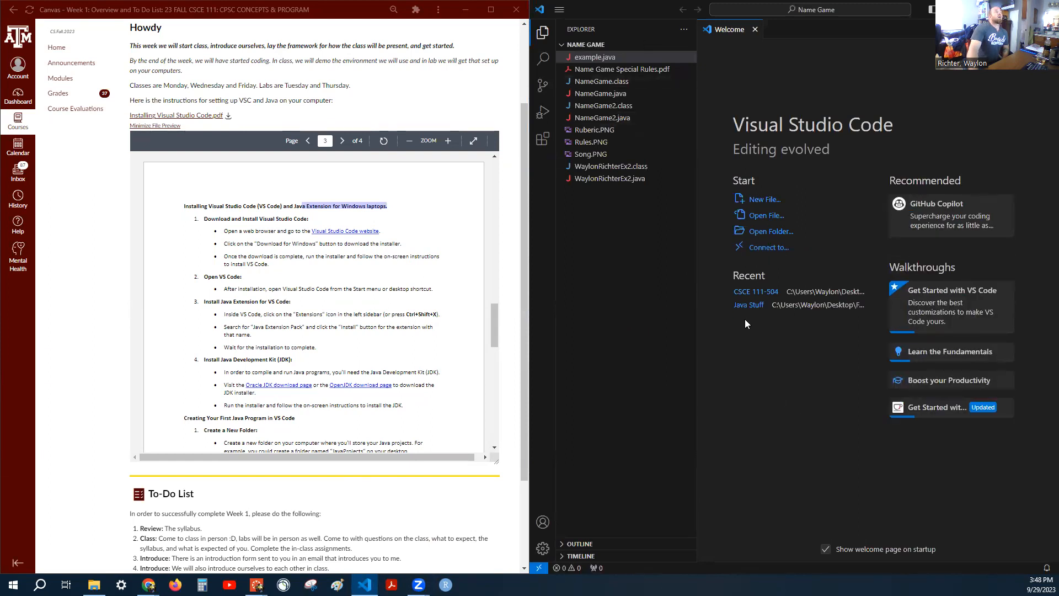
Open the Name Game folder inside Fall 2023 > CSCE 111-504 as the working folder
{"action": "left_click", "coordinate": [759, 232]}
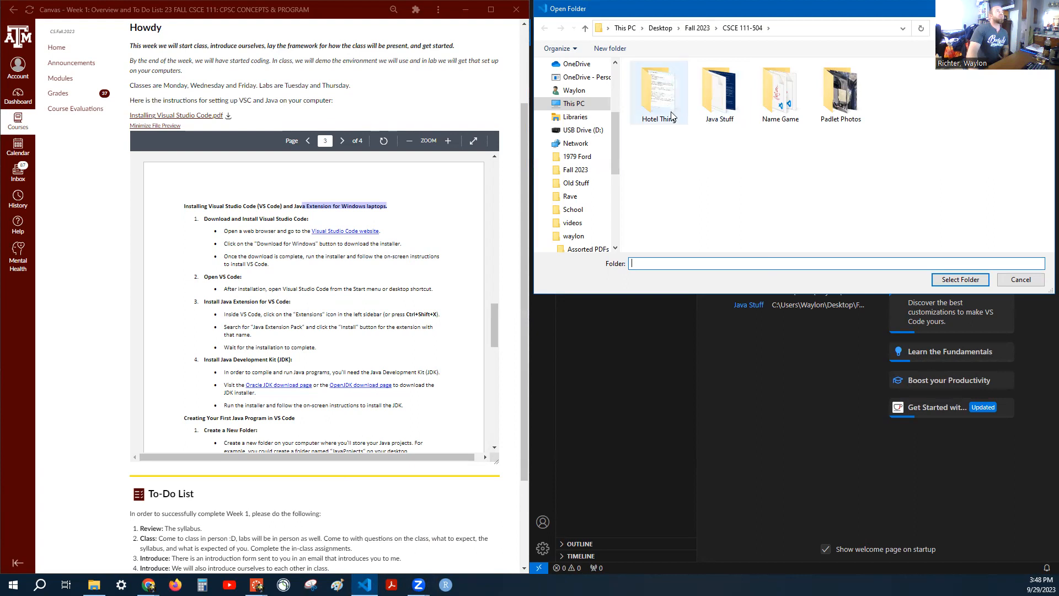
{"action": "double_click", "coordinate": [778, 98]}
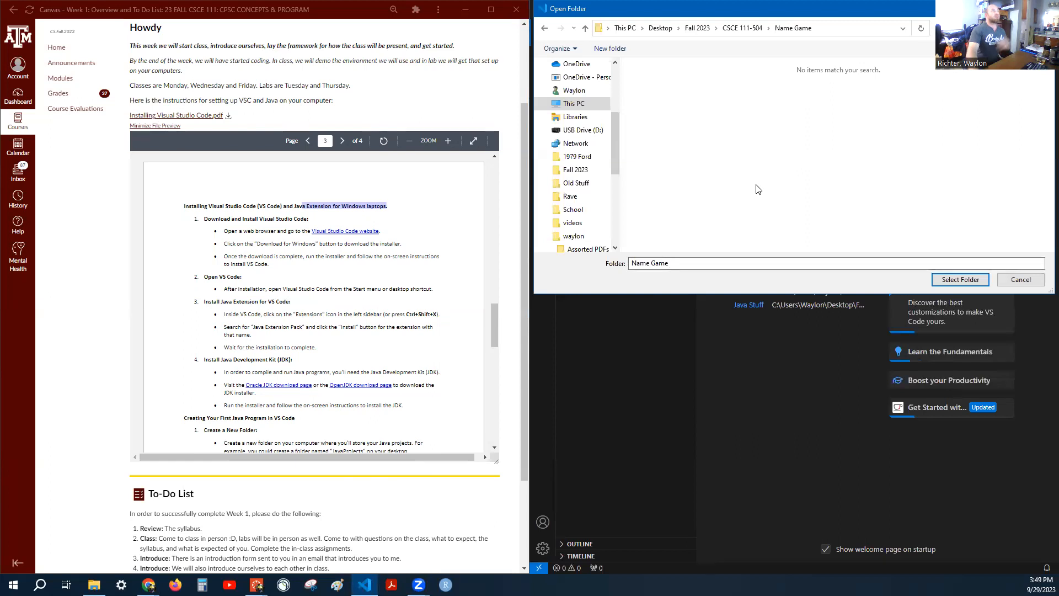
{"action": "left_click", "coordinate": [959, 280]}
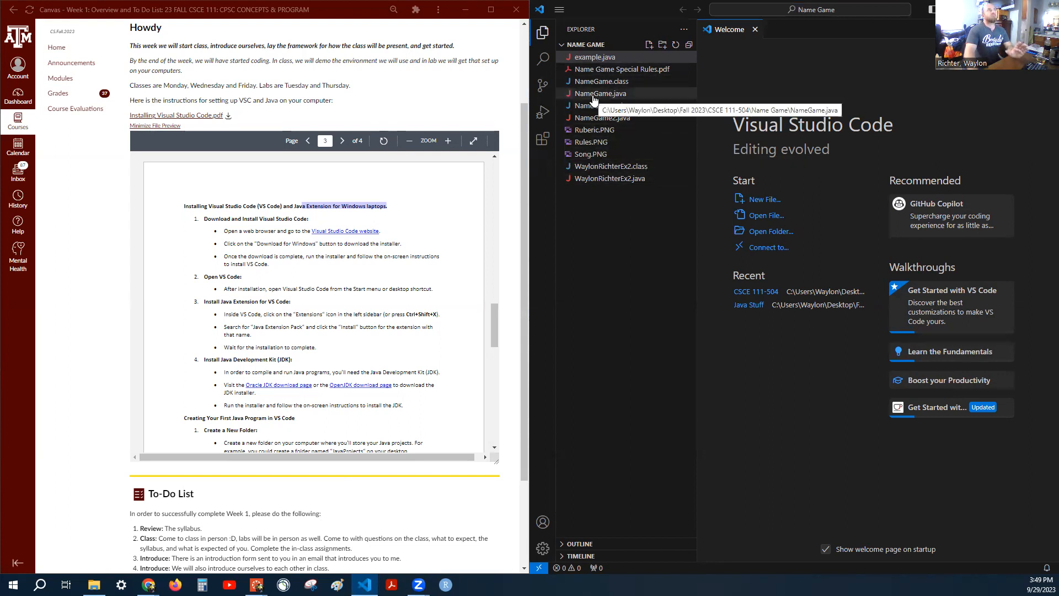
Create a new file named example.java in the Name Game folder, replacing the existing file of that name
{"action": "left_click", "coordinate": [765, 200]}
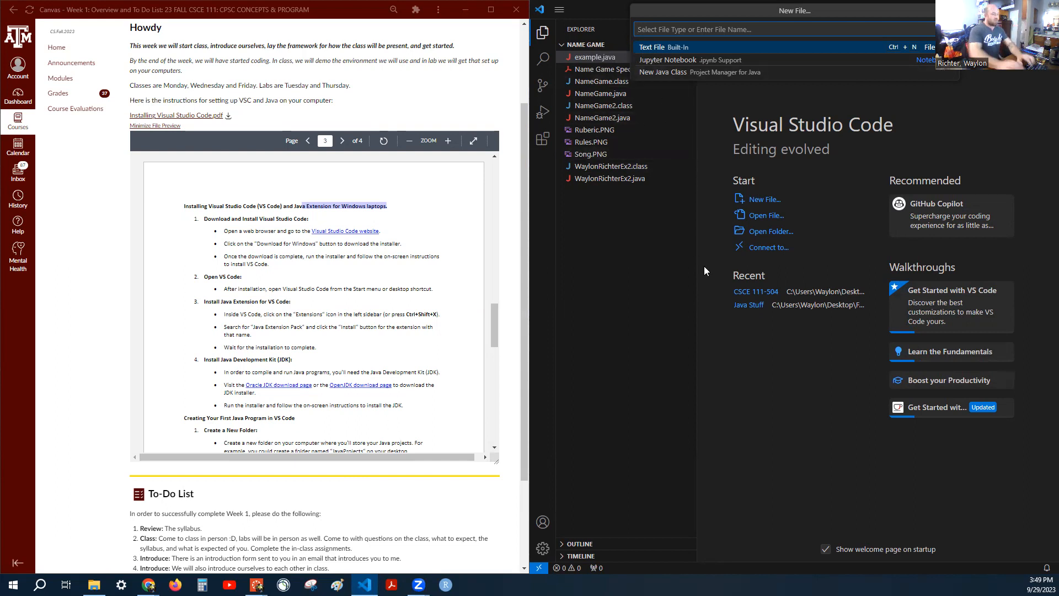
{"action": "type", "text": "exampl"}
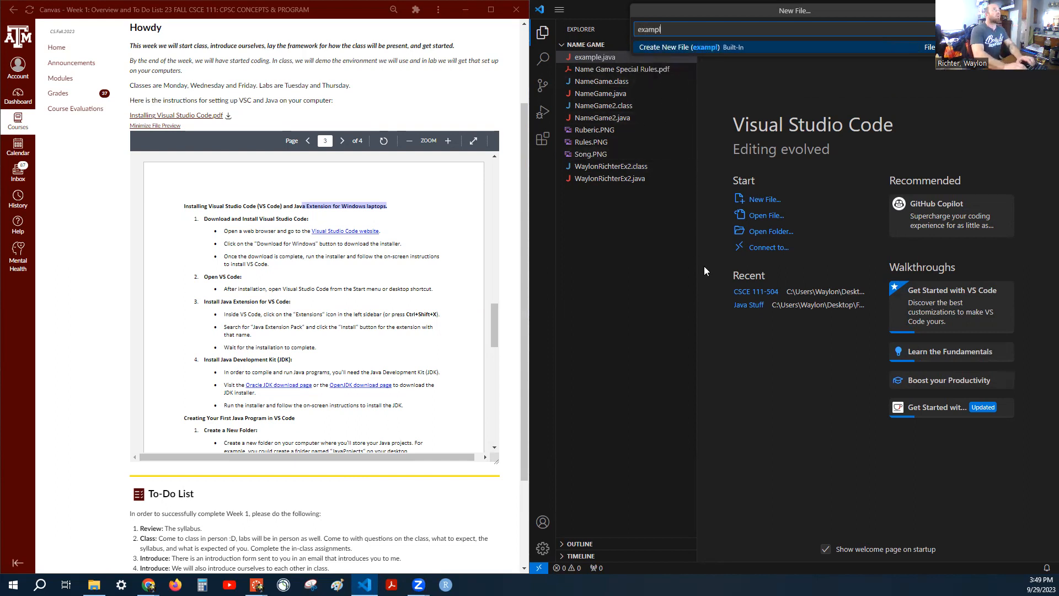
{"action": "type", "text": "e"}
{"action": "key", "text": "Return"}
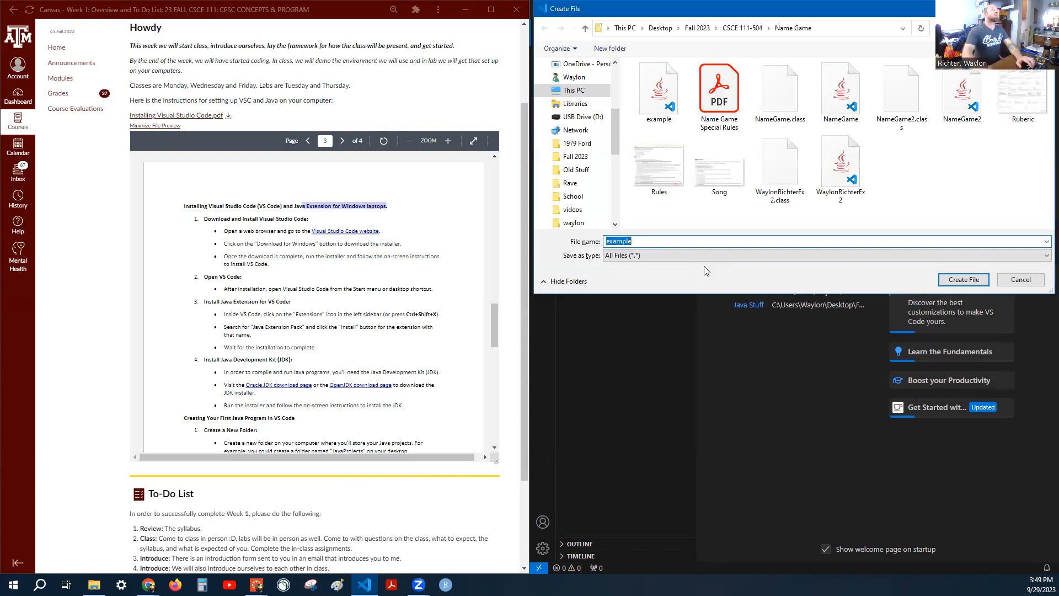
{"action": "left_click", "coordinate": [645, 241]}
{"action": "type", "text": ".java"}
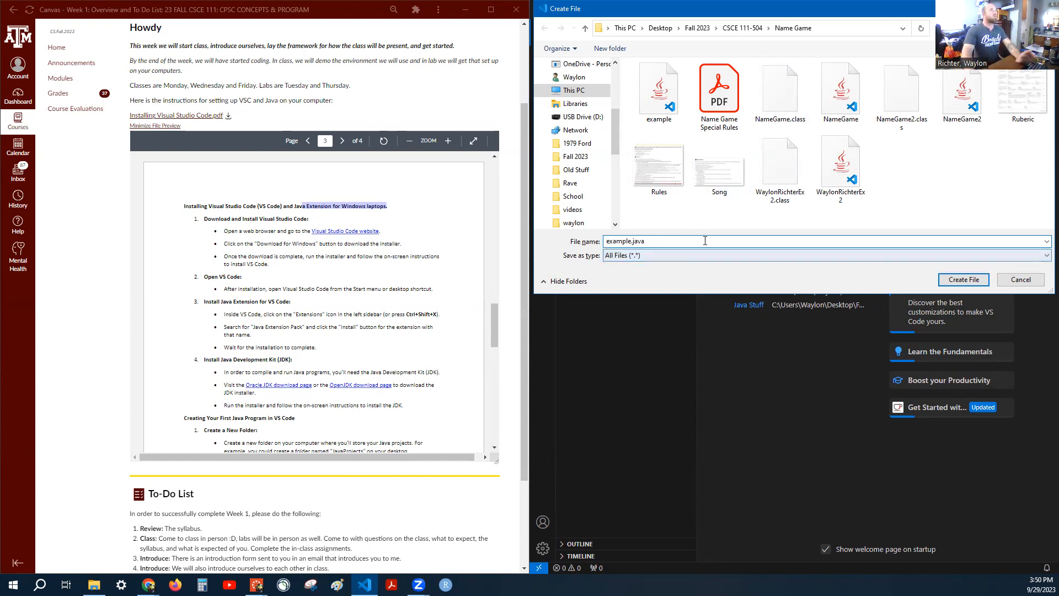
{"action": "left_click", "coordinate": [961, 281]}
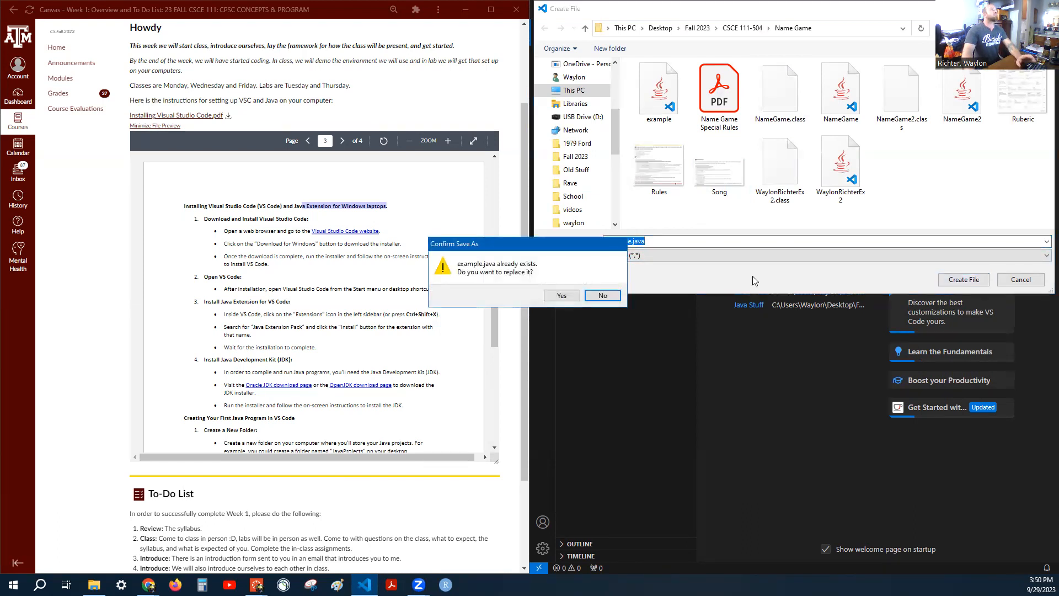
{"action": "left_click", "coordinate": [561, 295]}
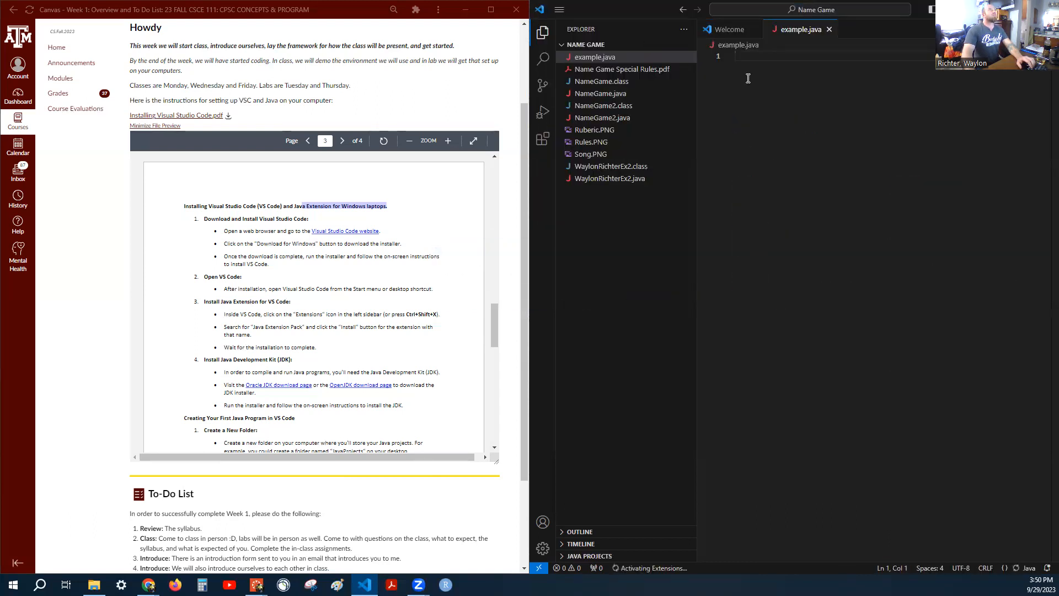
Write a block comment reading "this is an example" at the start of example.java
{"action": "type", "text": "/**"}
{"action": "key", "text": "Return"}
{"action": "type", "text": "this is an"}
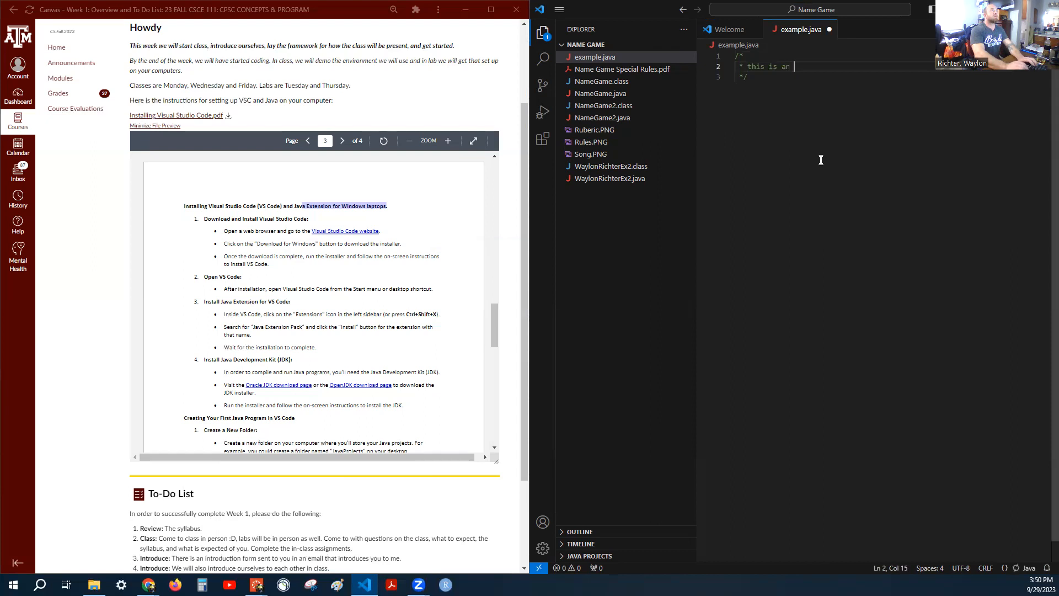
{"action": "type", "text": " example"}
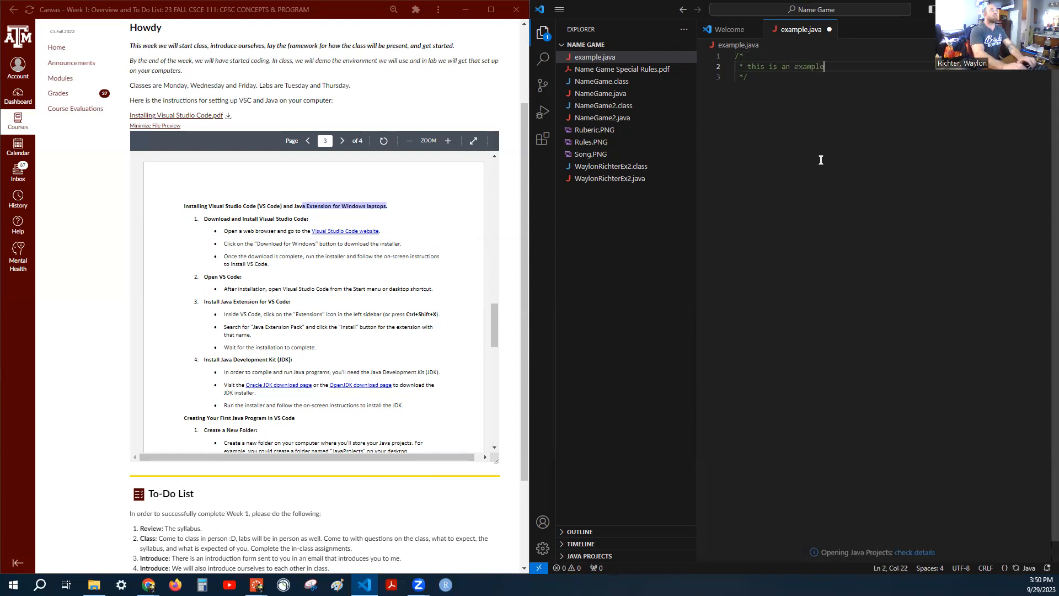
{"action": "key", "text": "Down"}
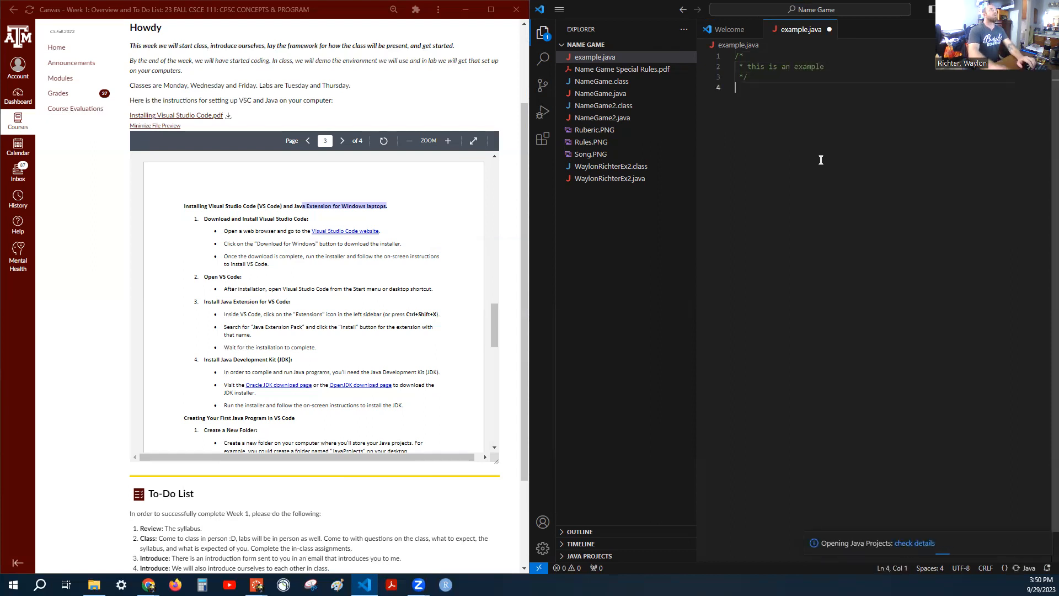
{"action": "key", "text": "Return"}
{"action": "type", "text": "pub"}
{"action": "key", "text": "BackSpace"}
{"action": "key", "text": "BackSpace"}
{"action": "key", "text": "BackSpace"}
{"action": "key", "text": "BackSpace"}
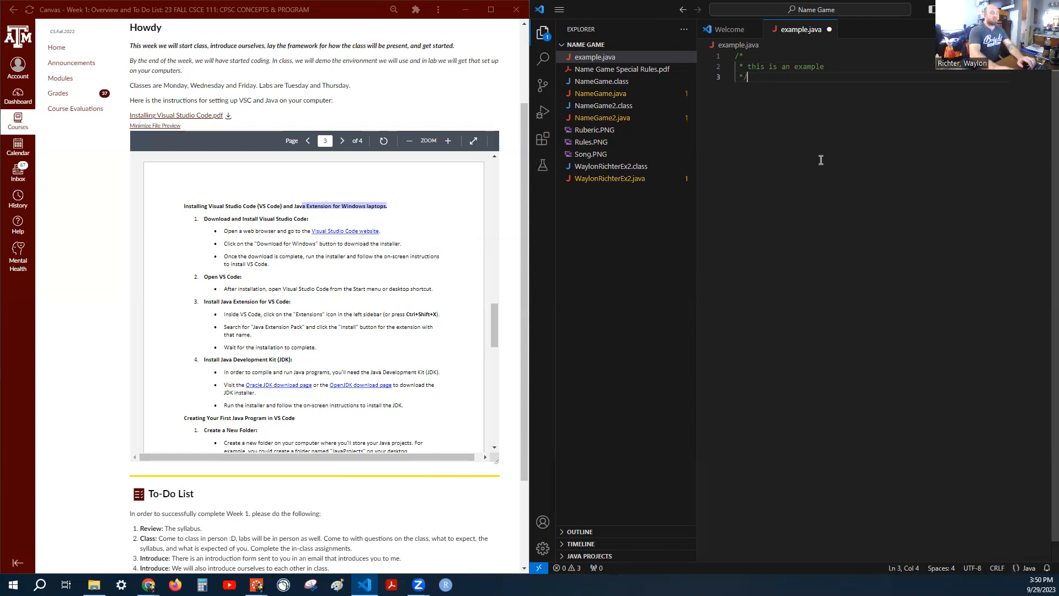
Declare the public class example with an empty body in braces directly below the comment
{"action": "key", "text": "Return"}
{"action": "type", "text": "public"}
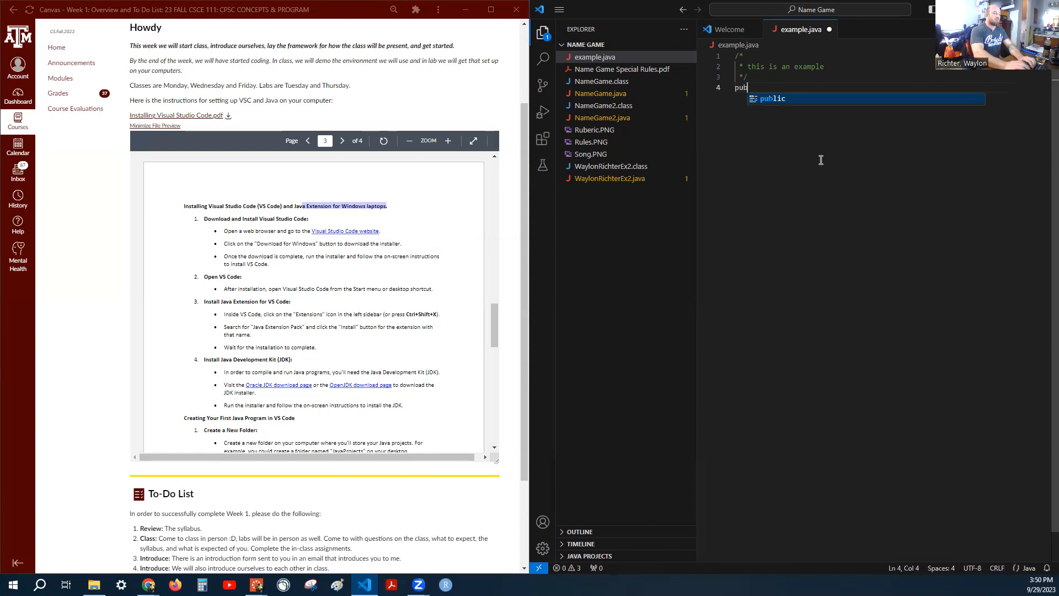
{"action": "left_click", "coordinate": [793, 105]}
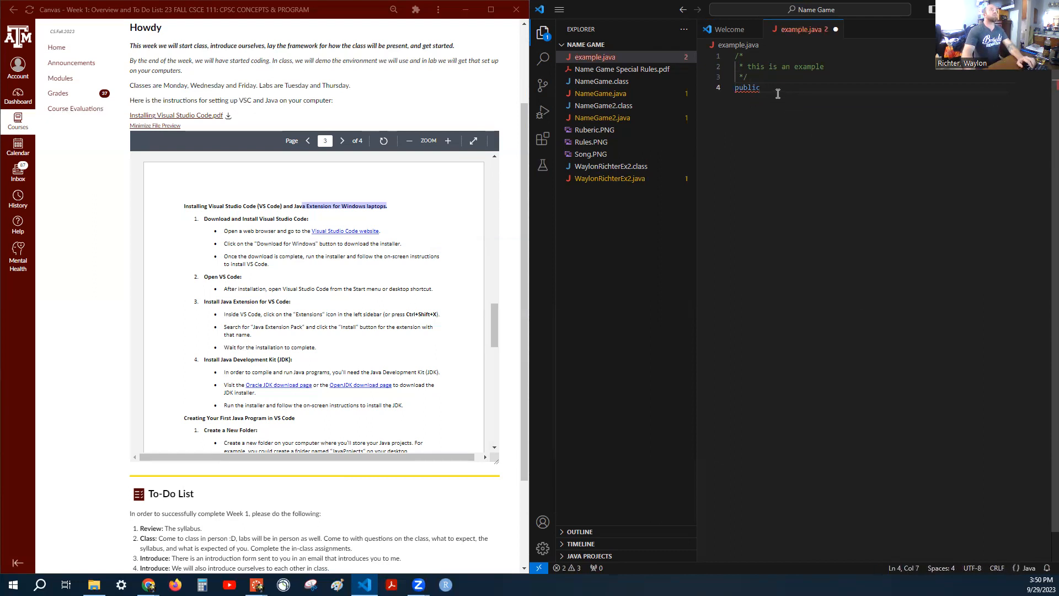
{"action": "type", "text": "cal"}
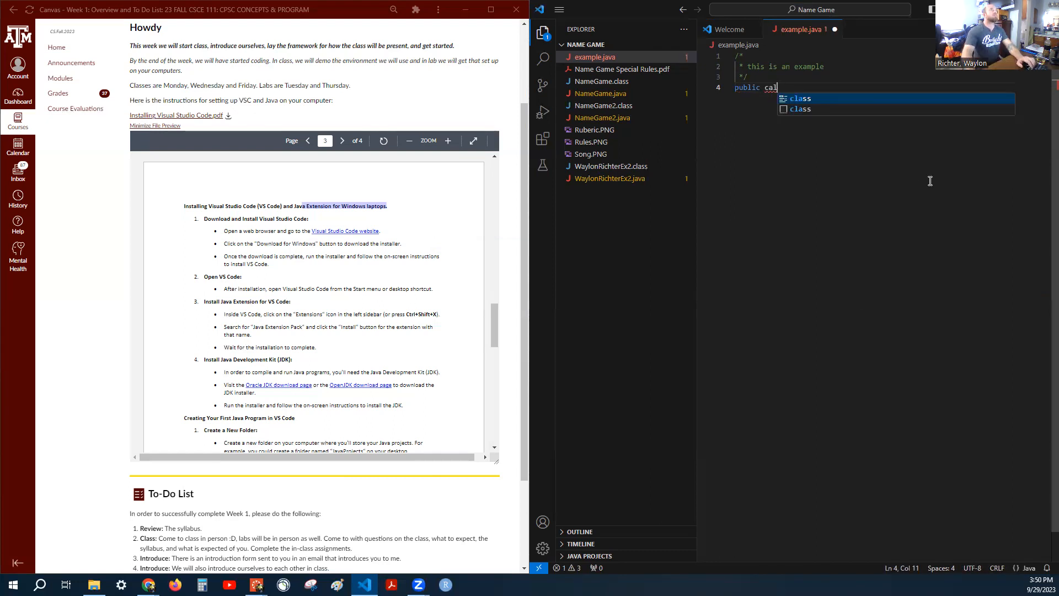
{"action": "left_click", "coordinate": [797, 108]}
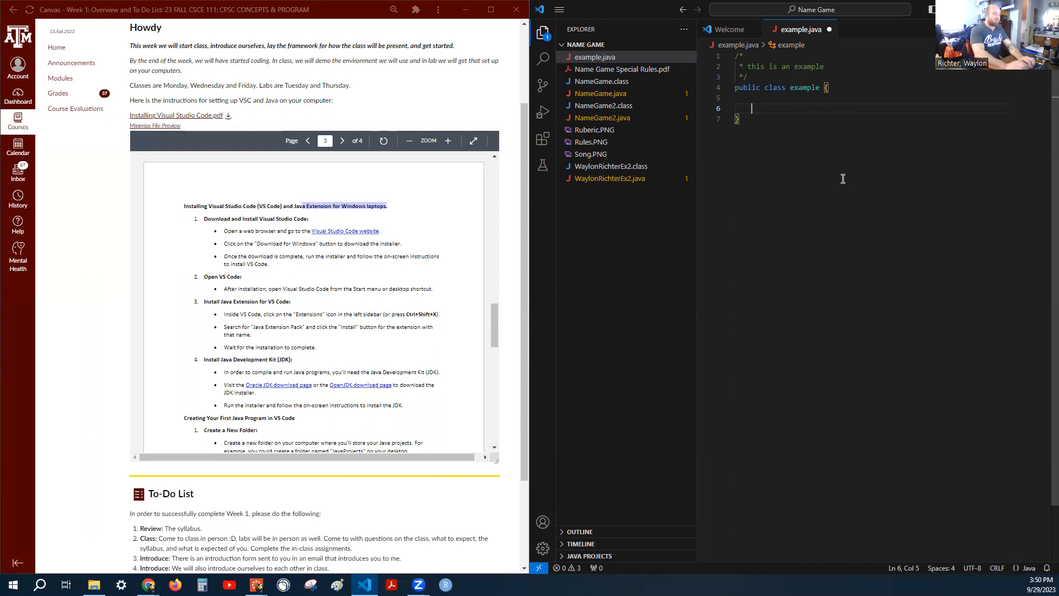
Declare the method public static void main(String[] args) with an empty body in braces inside the example class
{"action": "type", "text": "public"}
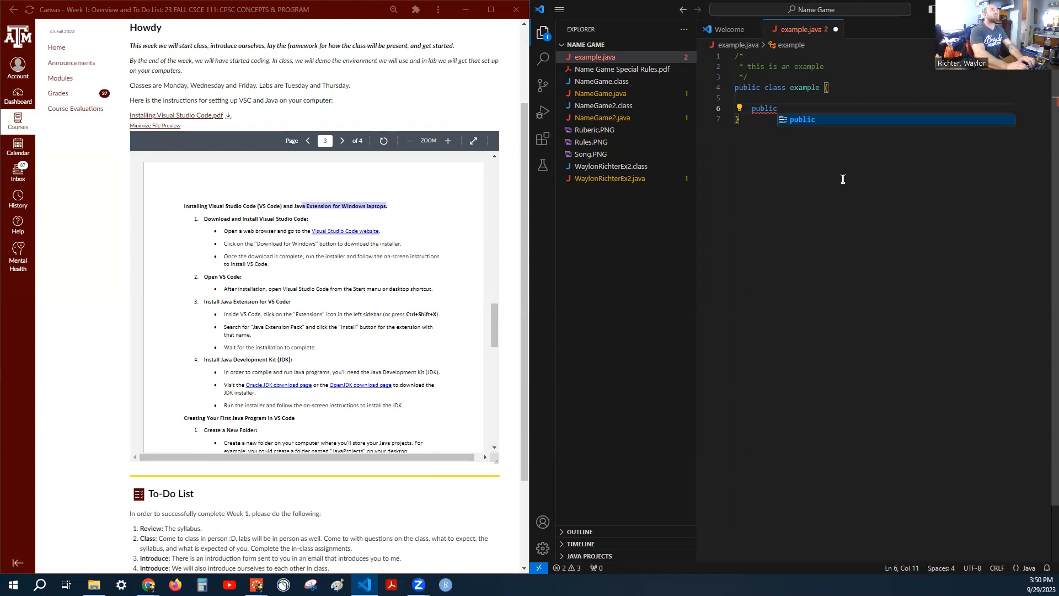
{"action": "key", "text": "Escape"}
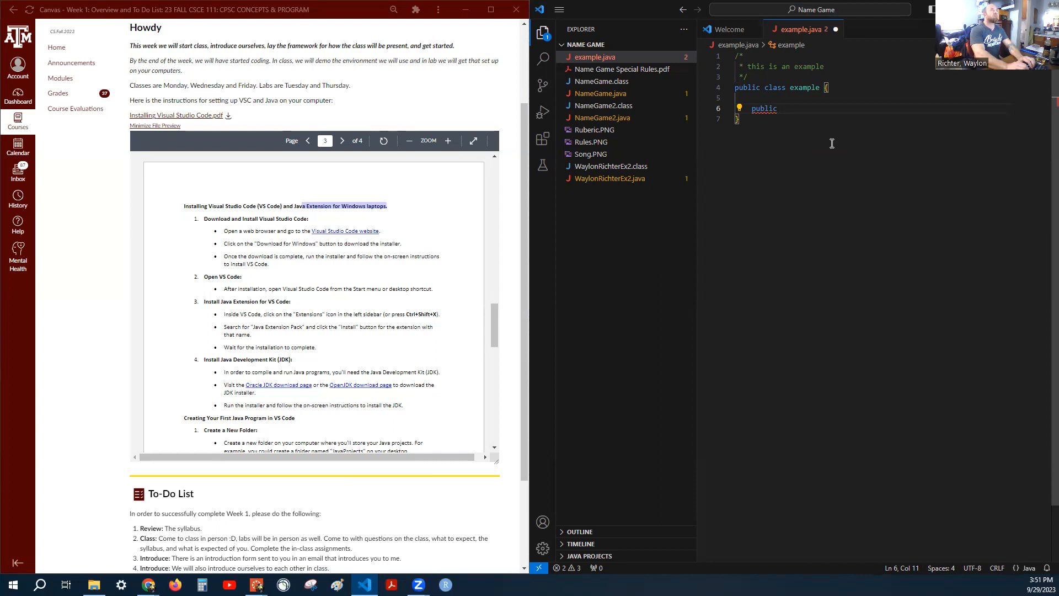
{"action": "type", "text": "stat"}
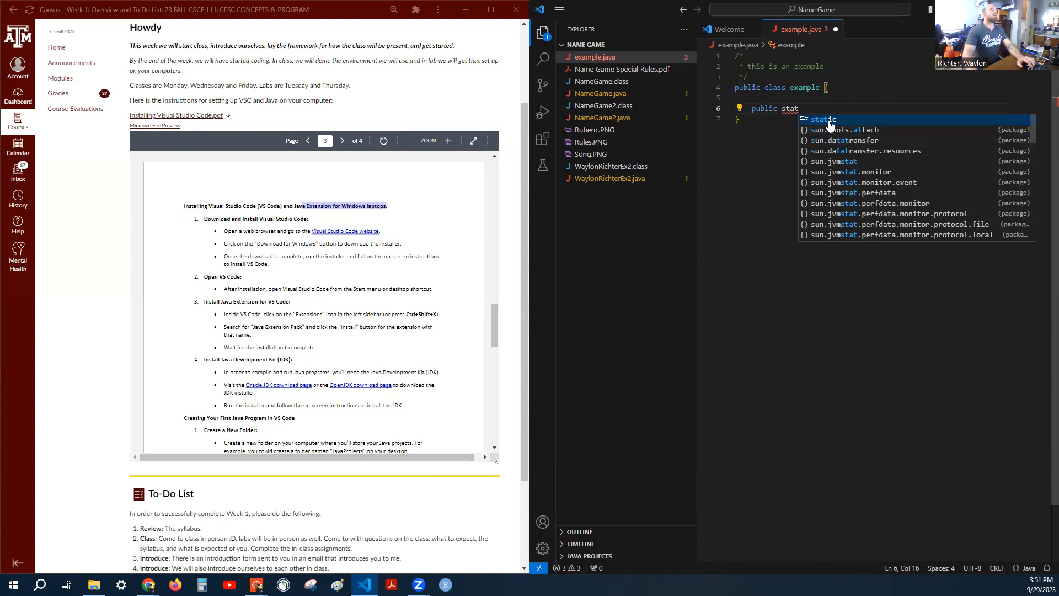
{"action": "left_click", "coordinate": [830, 120]}
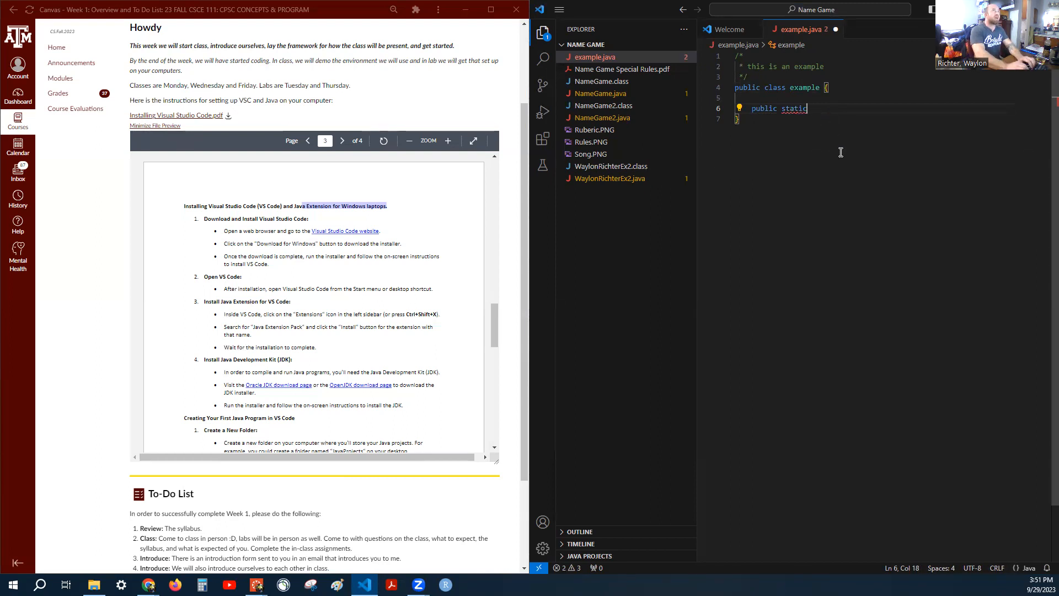
{"action": "type", "text": "void"}
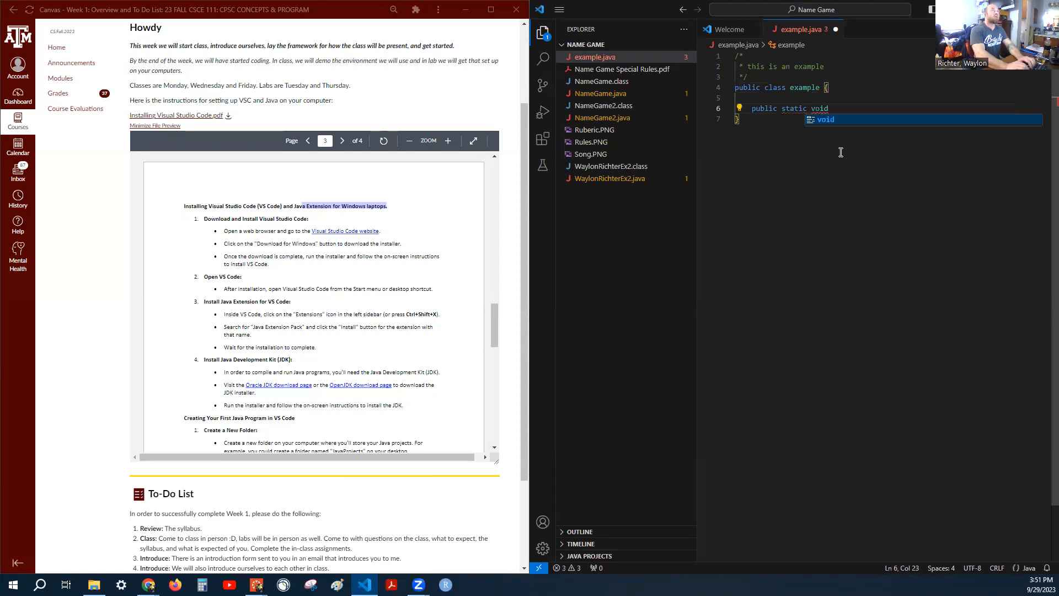
{"action": "type", "text": " main("}
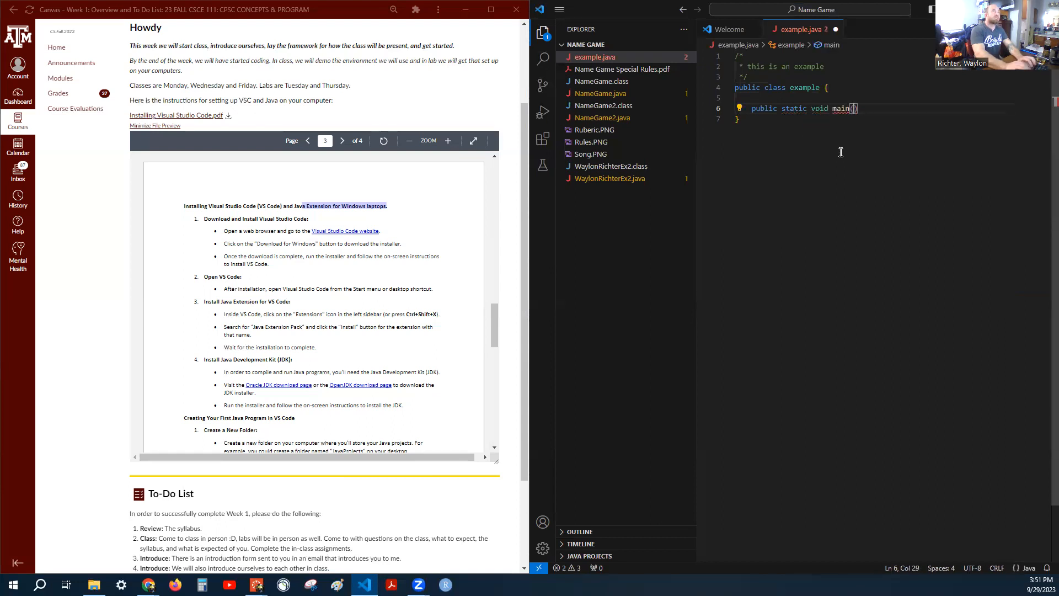
{"action": "type", "text": "String"}
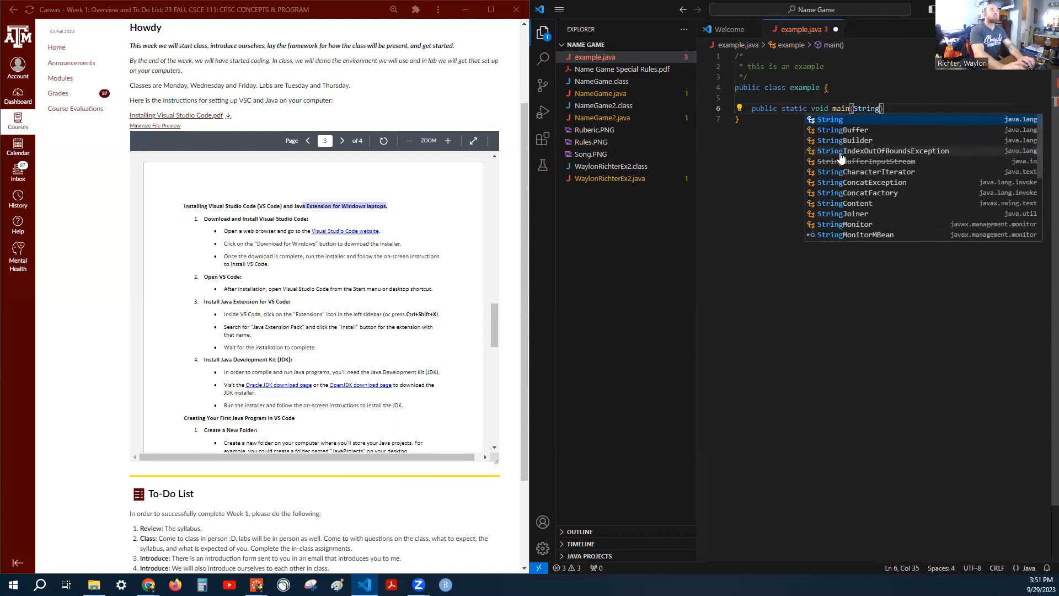
{"action": "type", "text": "["}
{"action": "type", "text": "] args"}
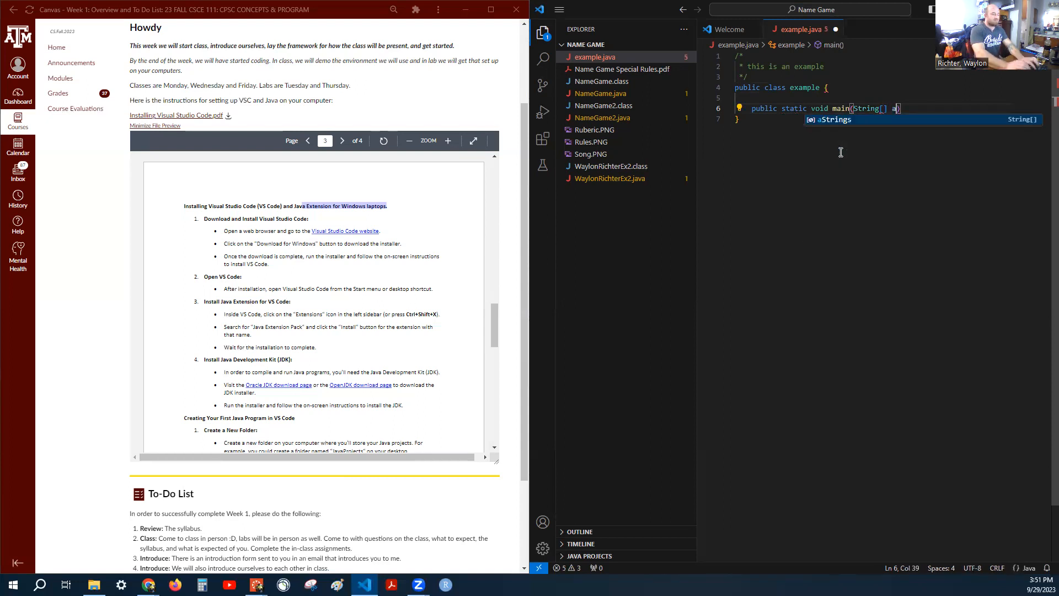
{"action": "type", "text": "){"}
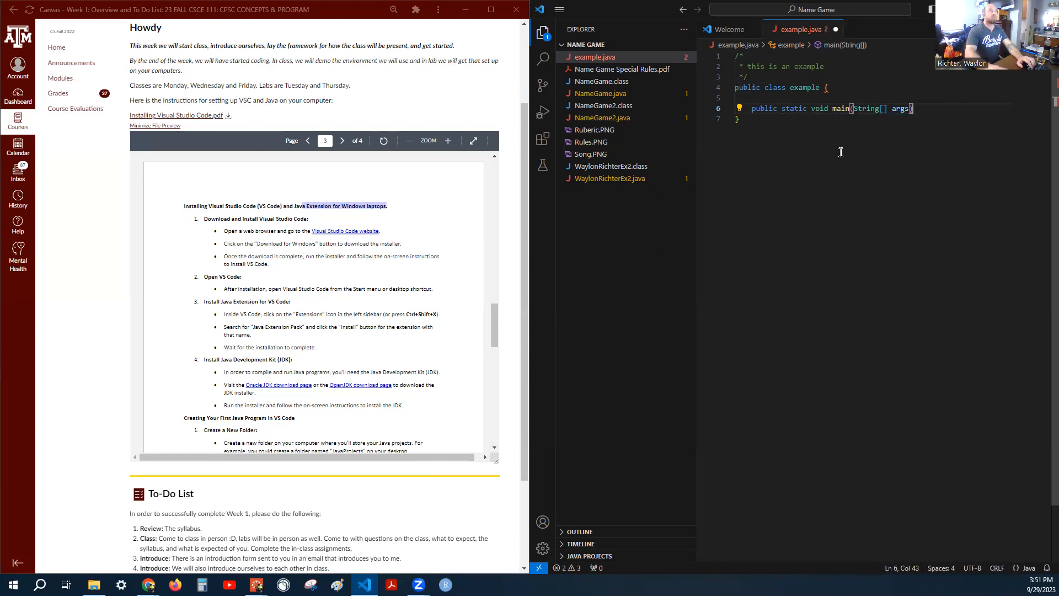
{"action": "key", "text": "Return"}
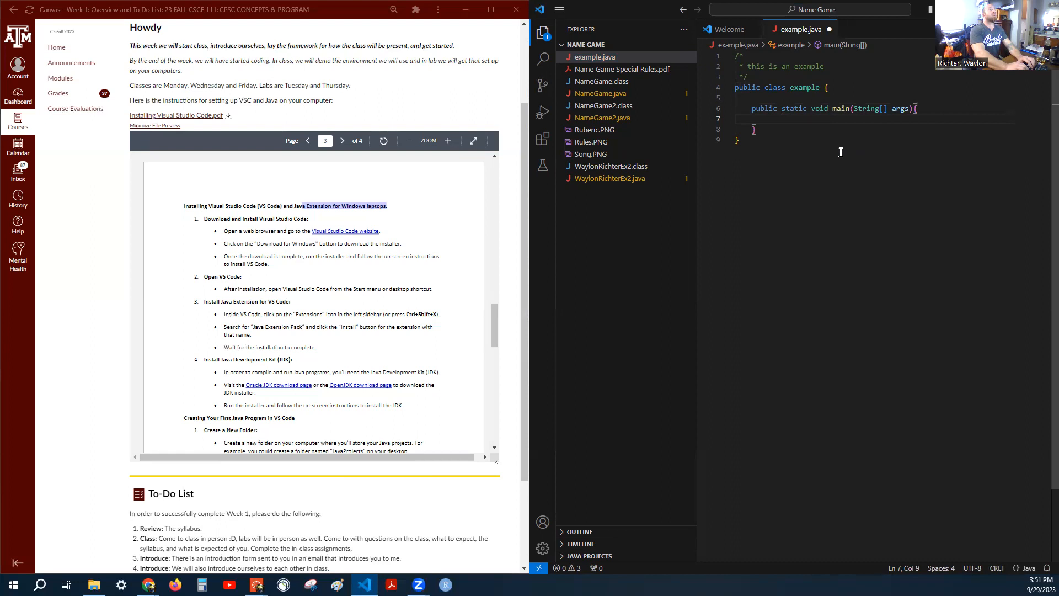
Add a System.out.println statement that prints "Print" in the main method's body and save example.java
{"action": "type", "text": "Sout"}
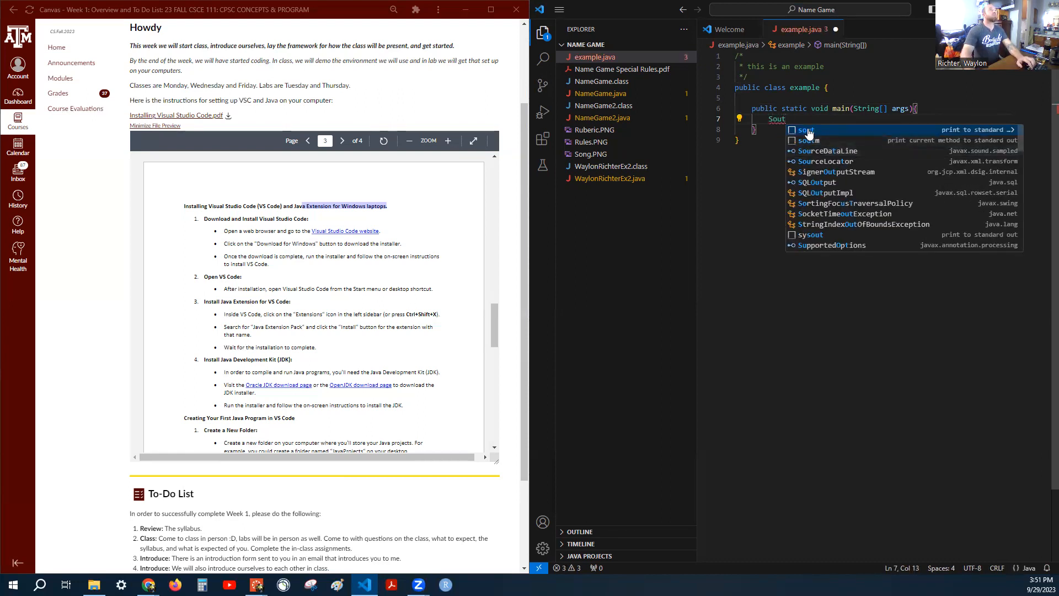
{"action": "mouse_move", "coordinate": [783, 120]}
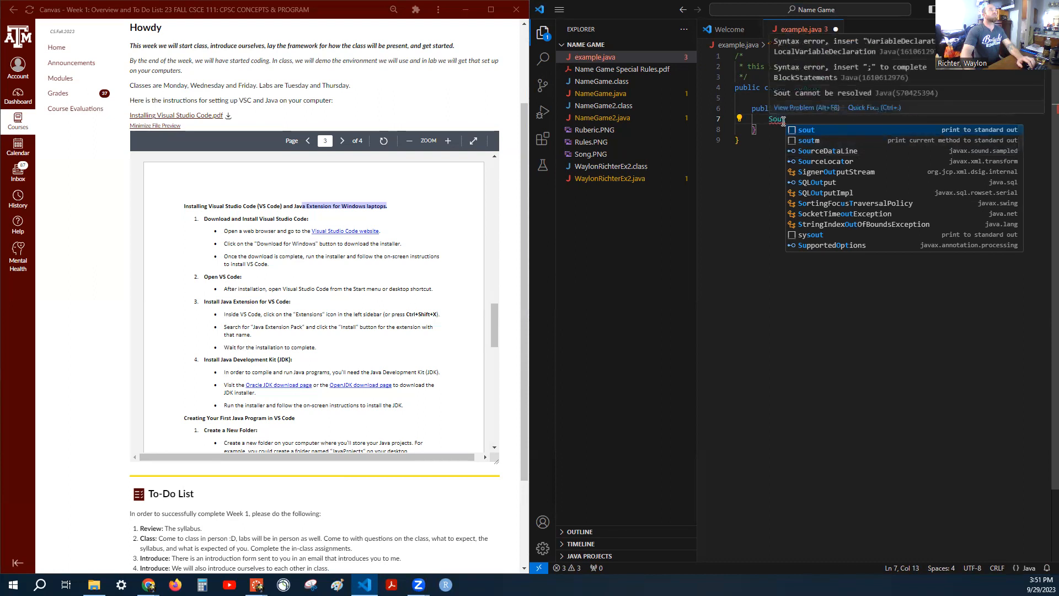
{"action": "left_click", "coordinate": [811, 131]}
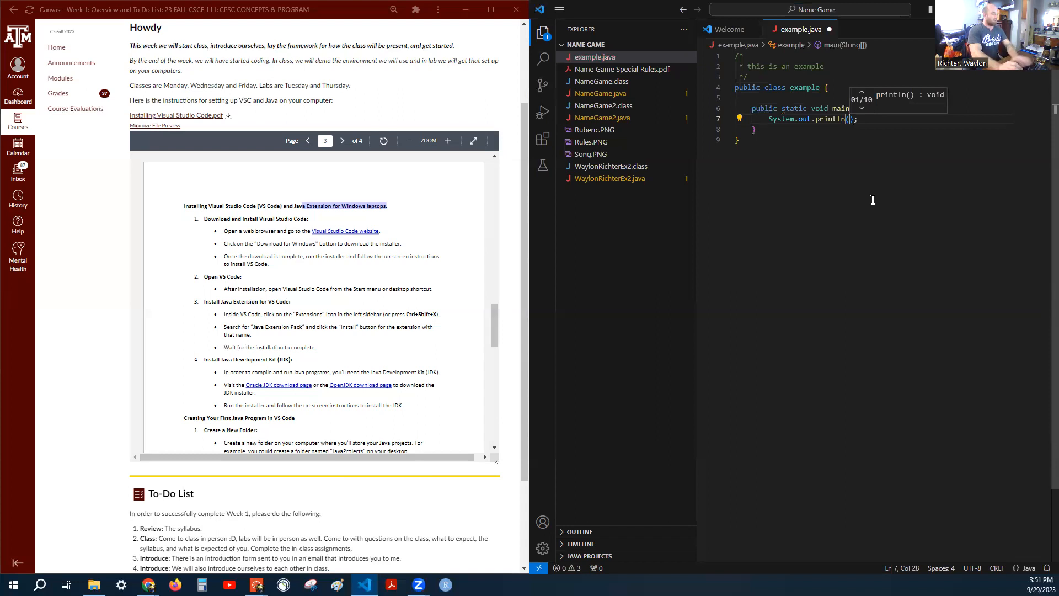
{"action": "type", "text": "\""}
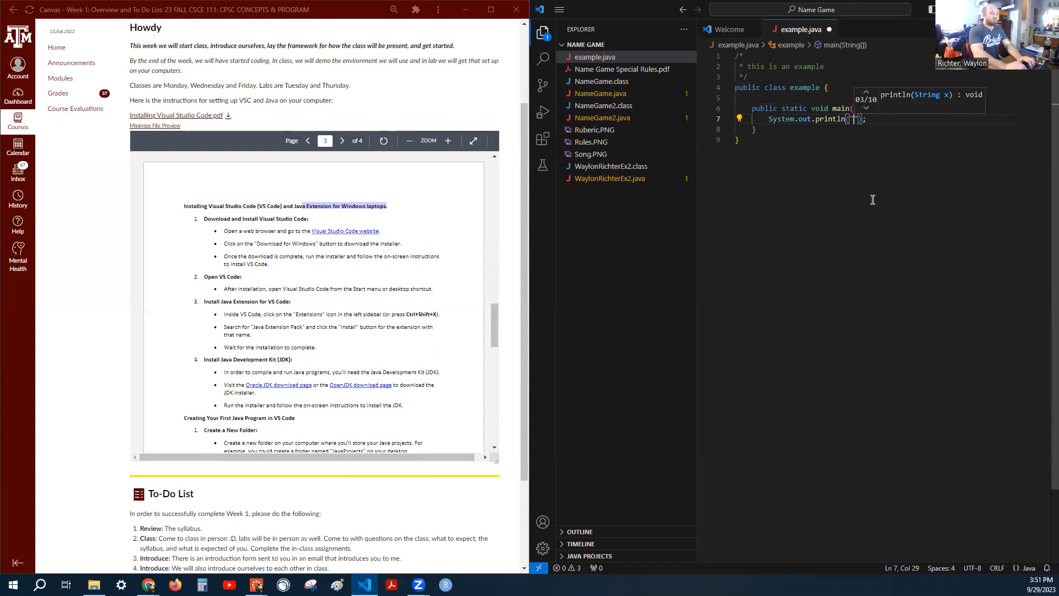
{"action": "type", "text": "Print"}
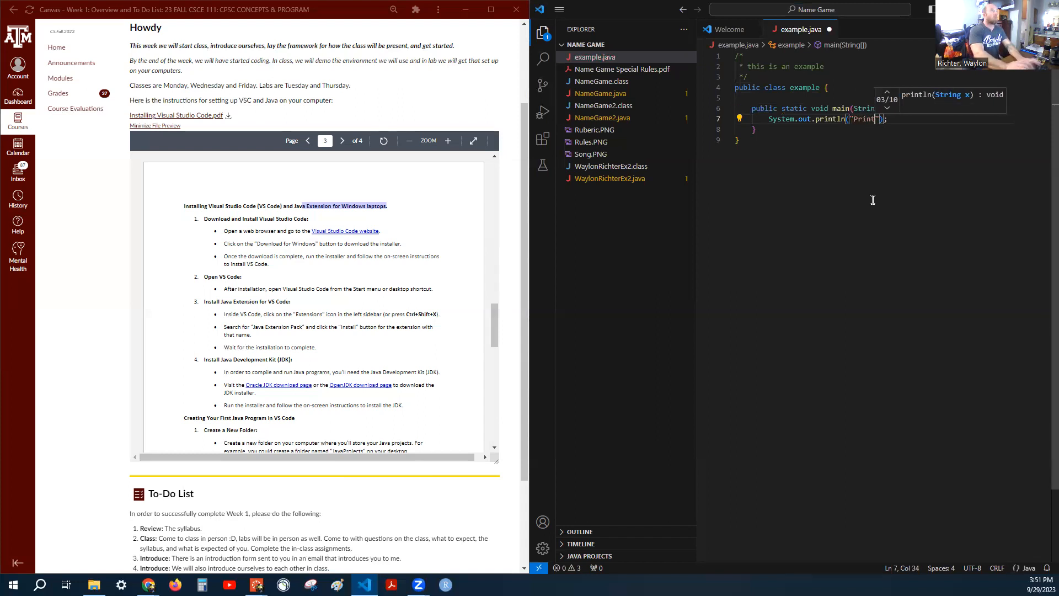
{"action": "left_click", "coordinate": [841, 158]}
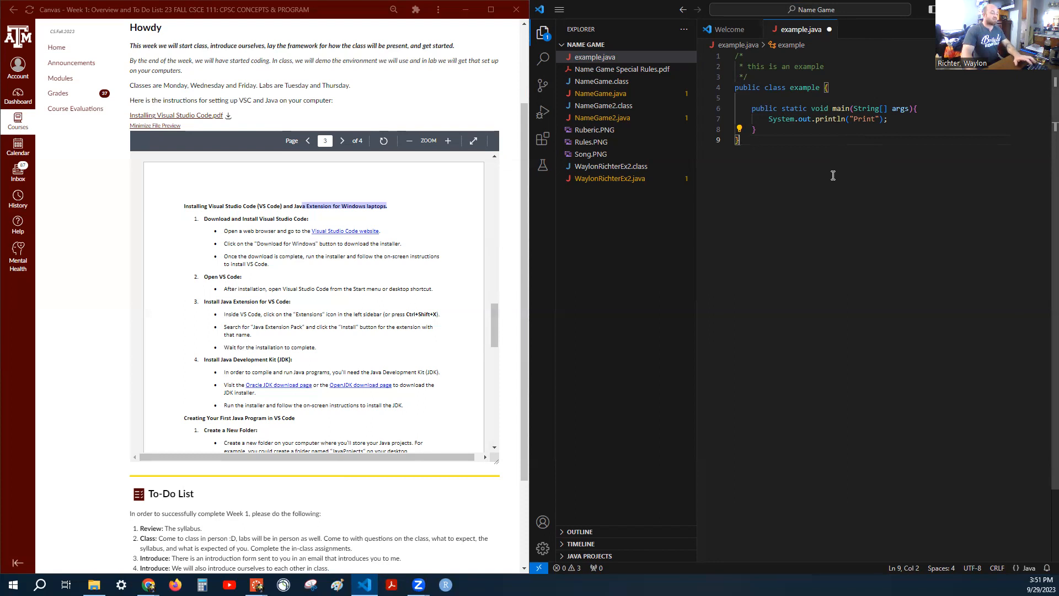
{"action": "key", "text": "ctrl+s"}
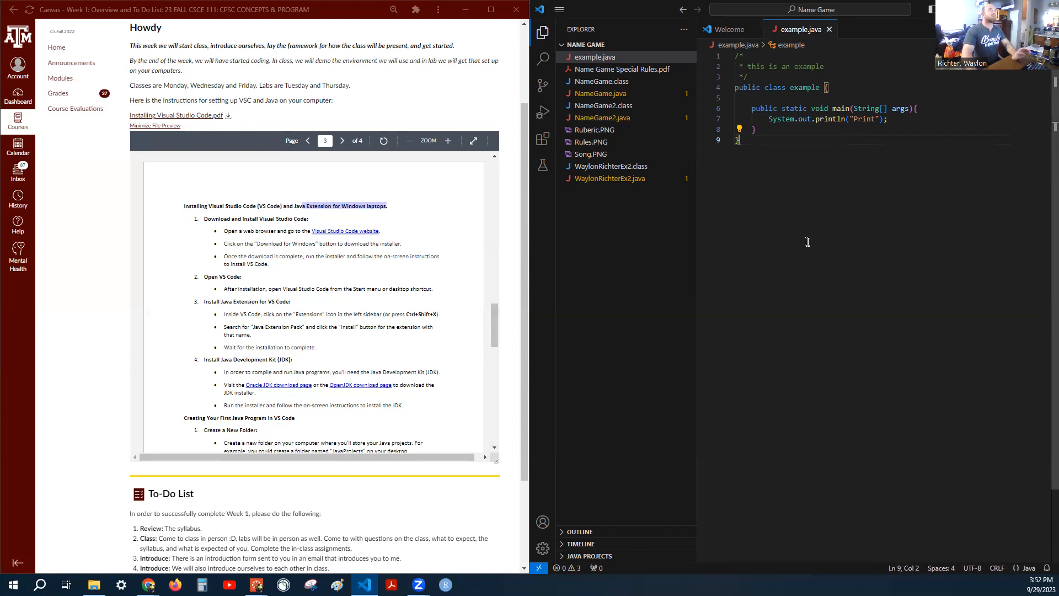